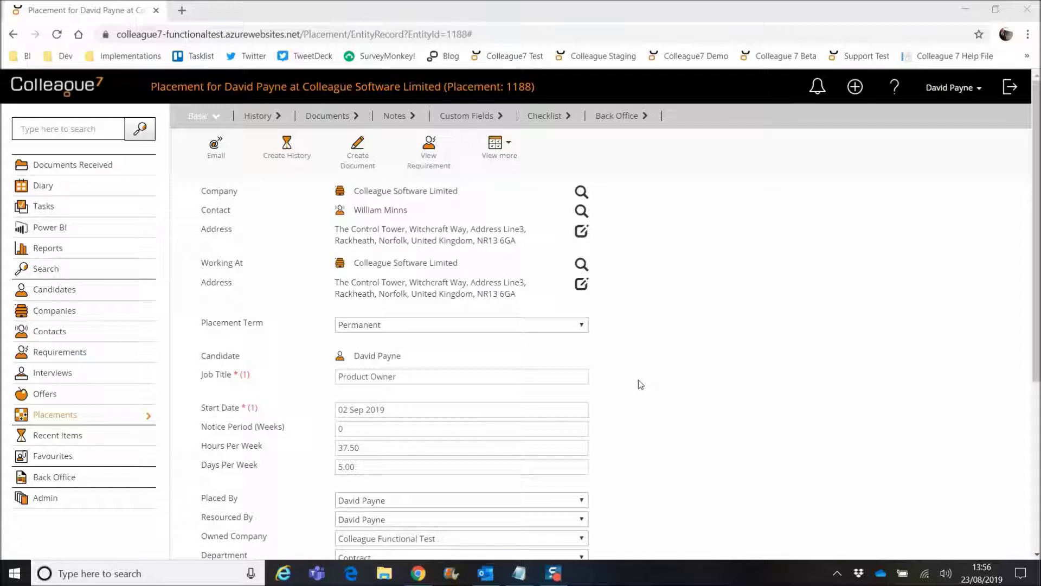
Create a document for the placement from the Example Contract Document [Uploaded] template and review its merged preview
click(358, 161)
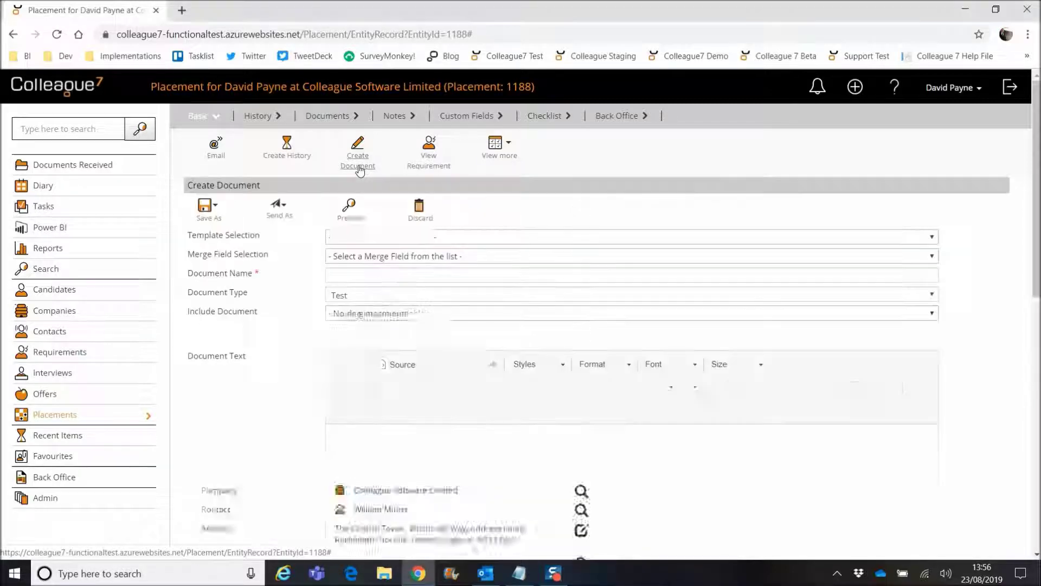
click(350, 241)
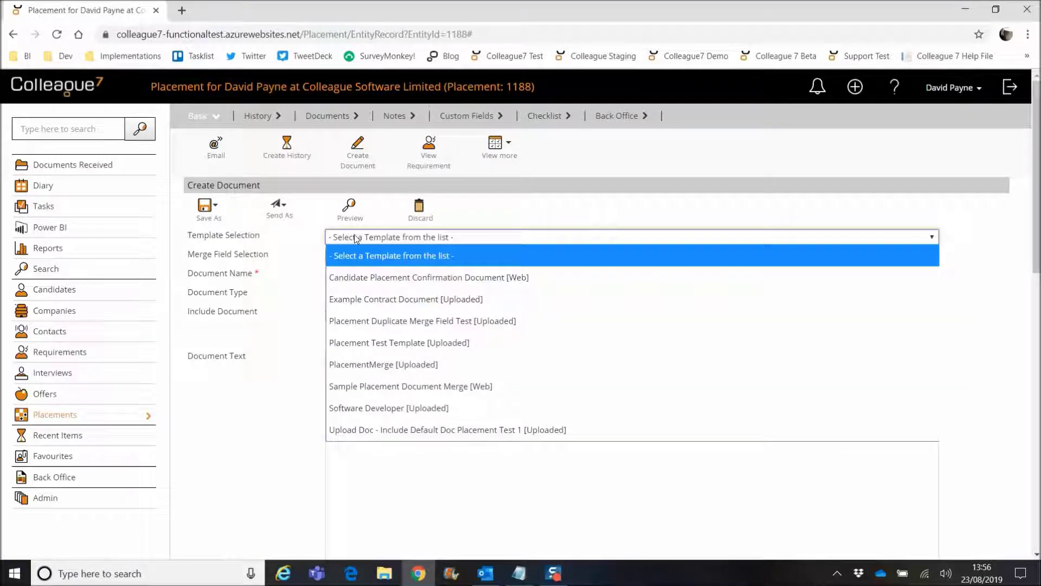
click(389, 300)
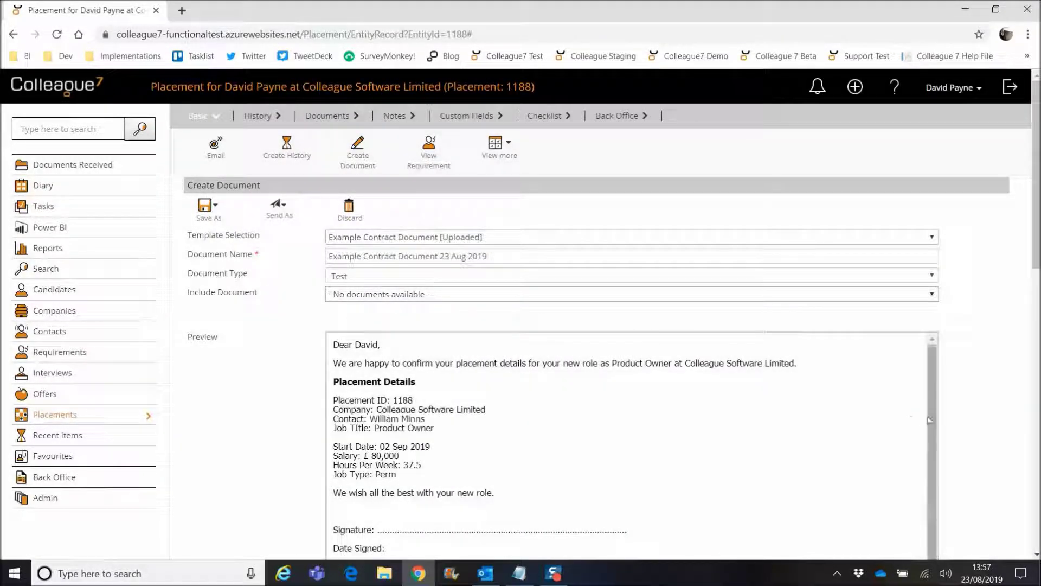
scroll(974, 387, down, 2)
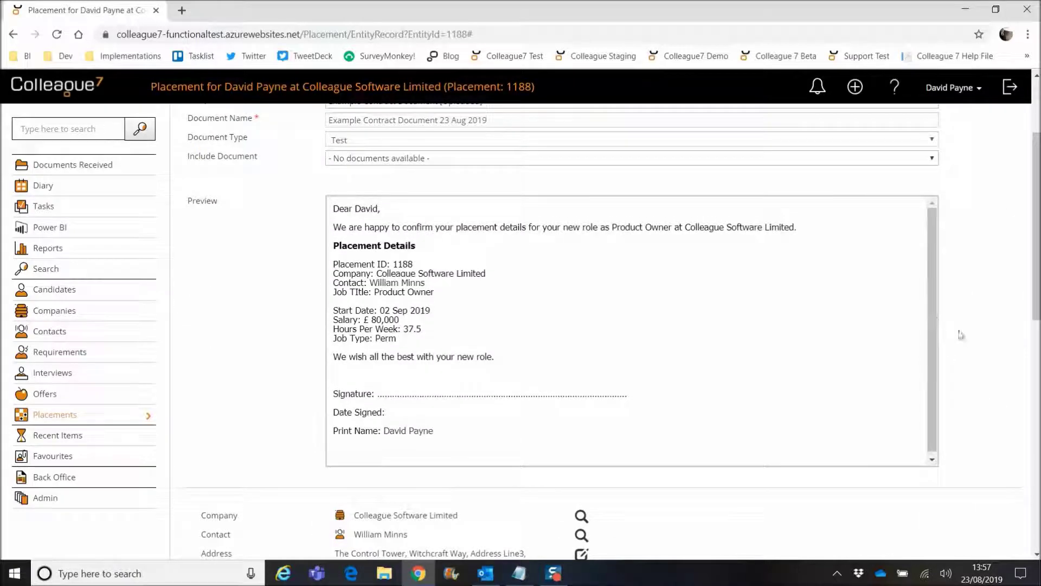
scroll(964, 338, up, 2)
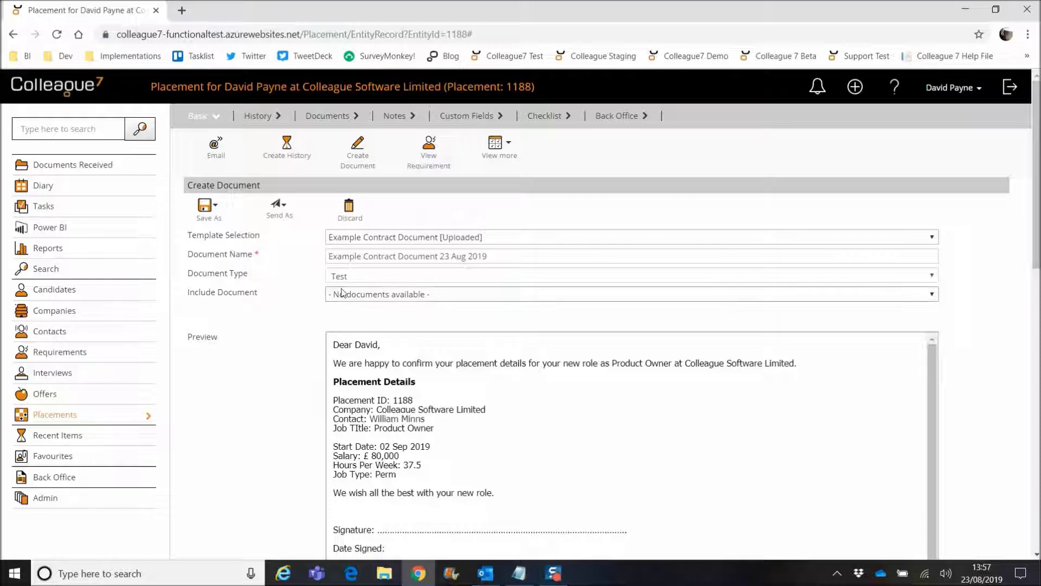
Save the new document as Original Contract 230819 with the document type Original Contracts
click(365, 280)
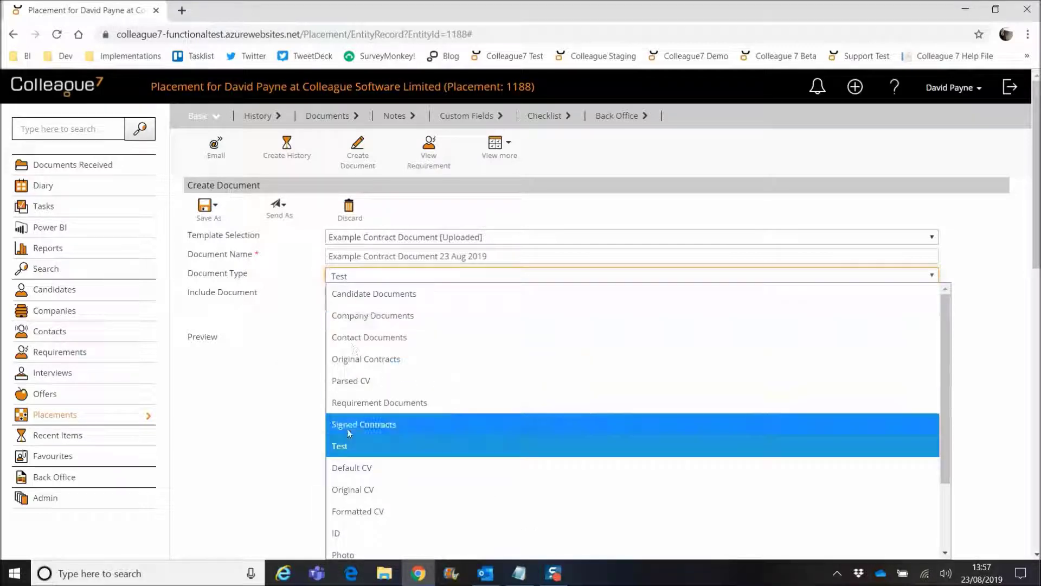
click(366, 359)
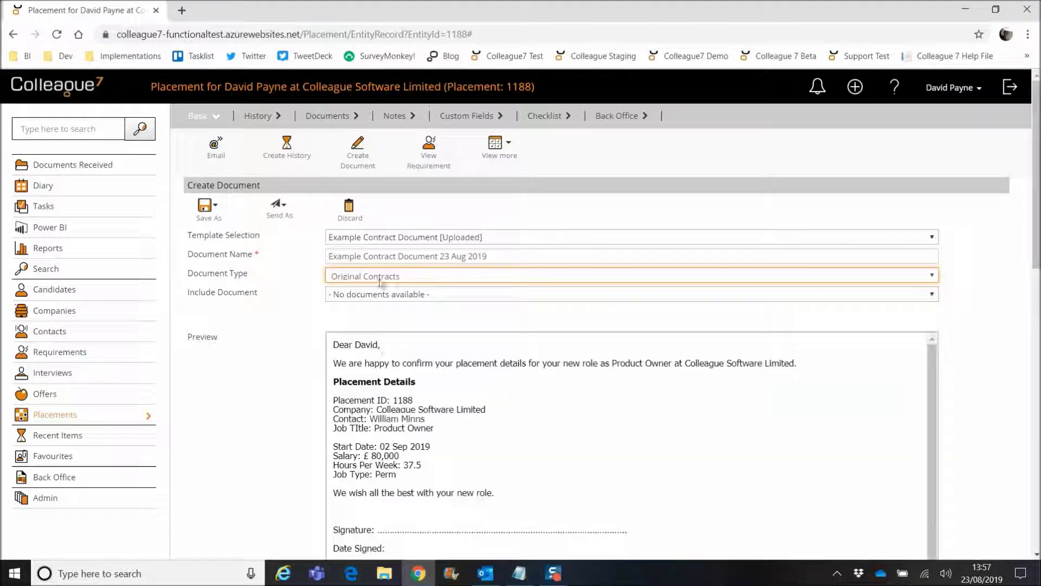
click(475, 256)
triple_click(504, 254)
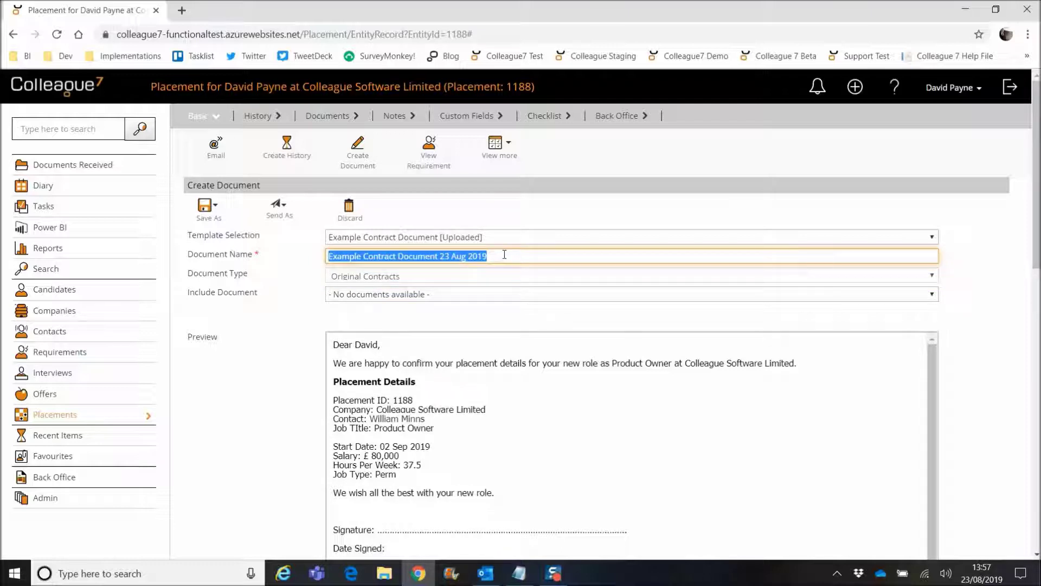
text(Original Contrac)
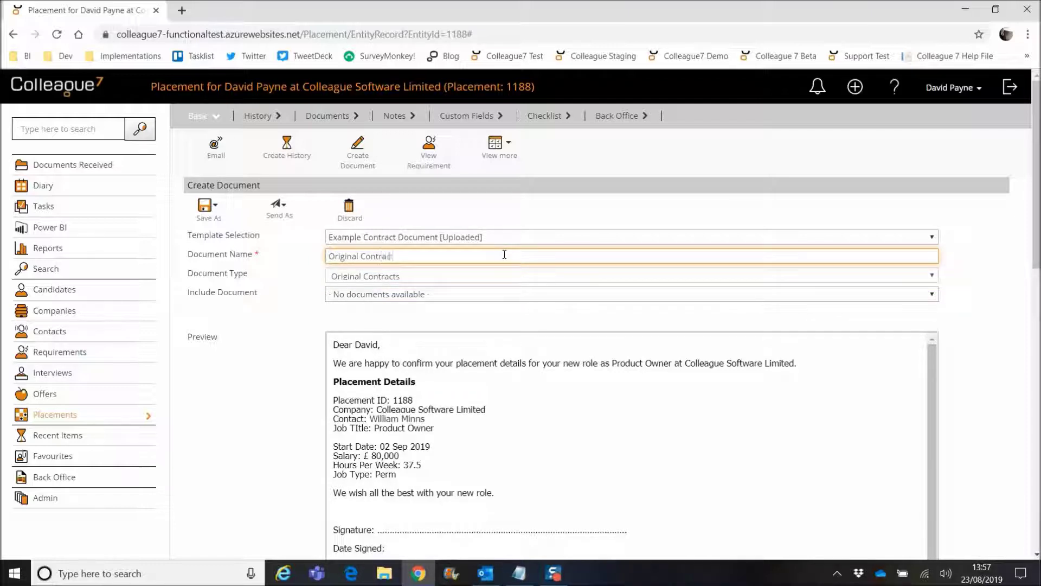
text(t 230819)
click(207, 207)
click(209, 233)
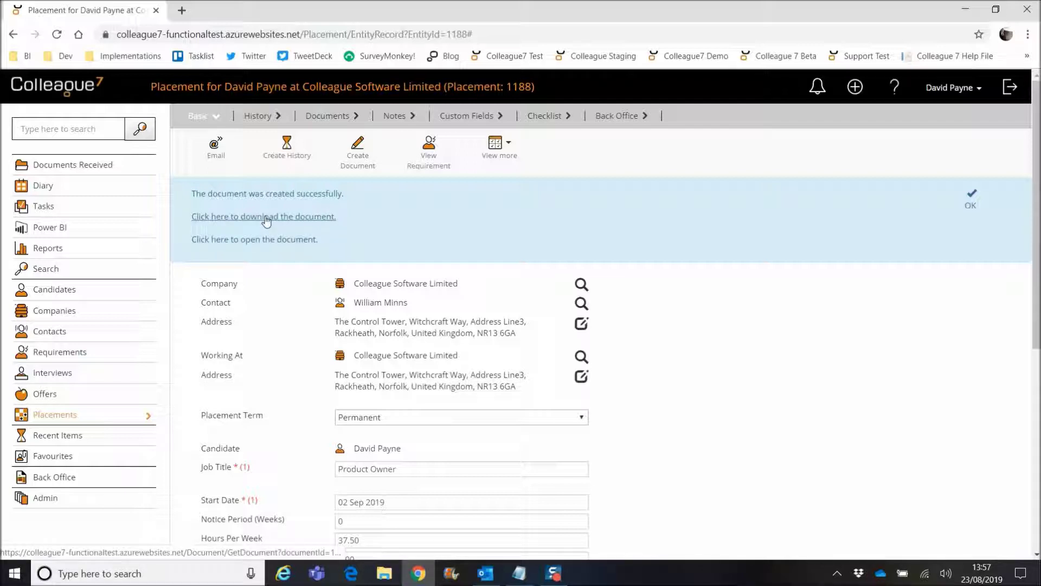
Open the created contract in Word Online and start a DocuSign signature request for it
click(255, 243)
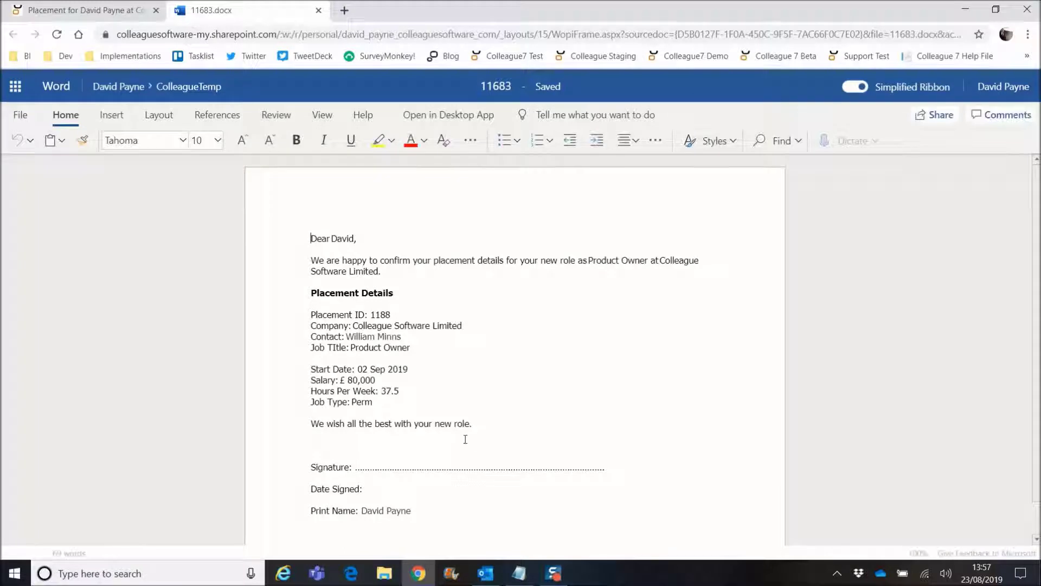
scroll(433, 445, down, 1)
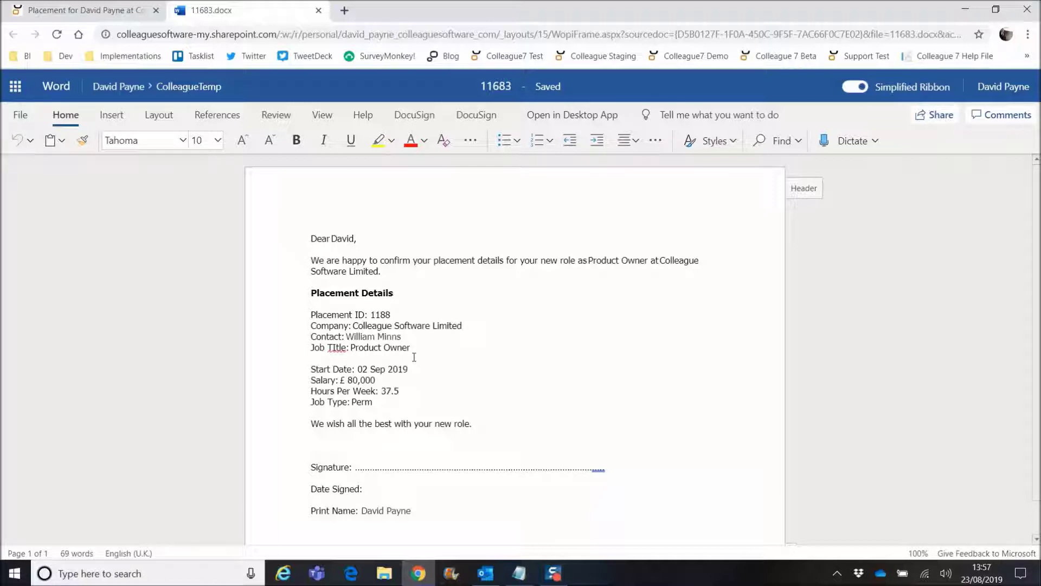
click(414, 116)
click(161, 142)
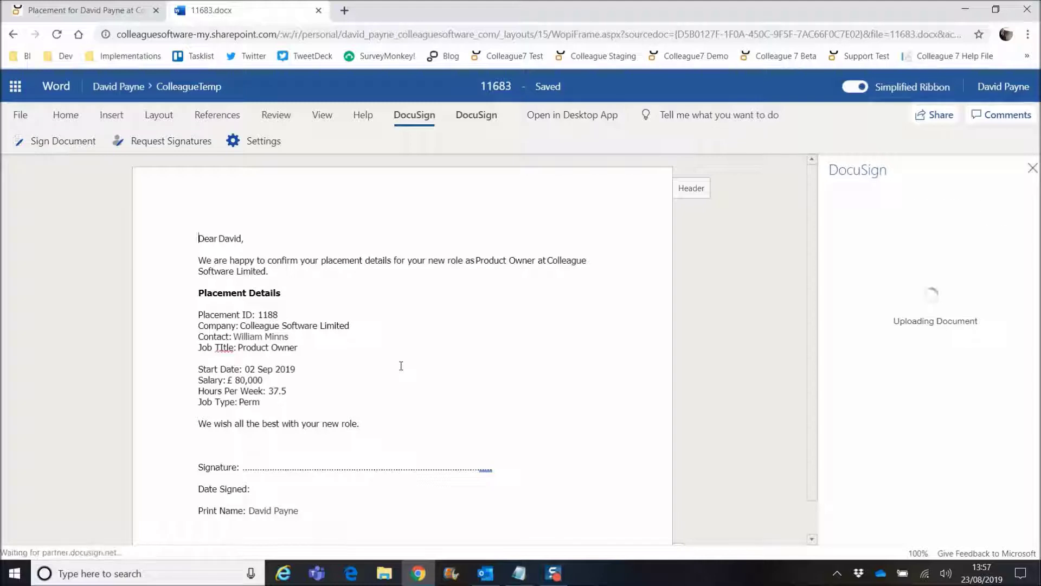
click(929, 271)
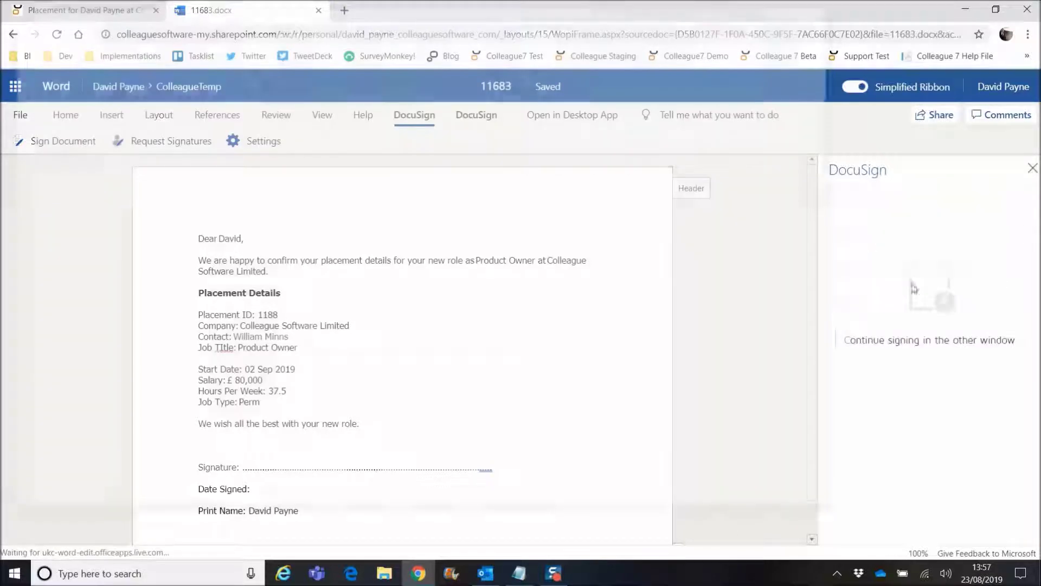
drag(458, 17, 509, 30)
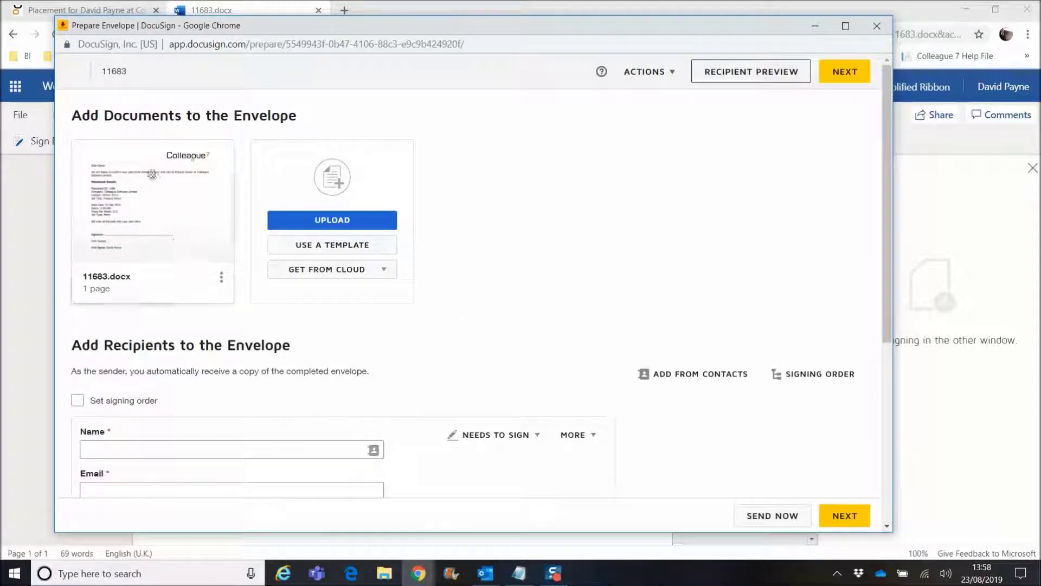
Add the candidate as a signing recipient of the envelope, using the suggested contact's name and e-mail
scroll(482, 365, down, 2)
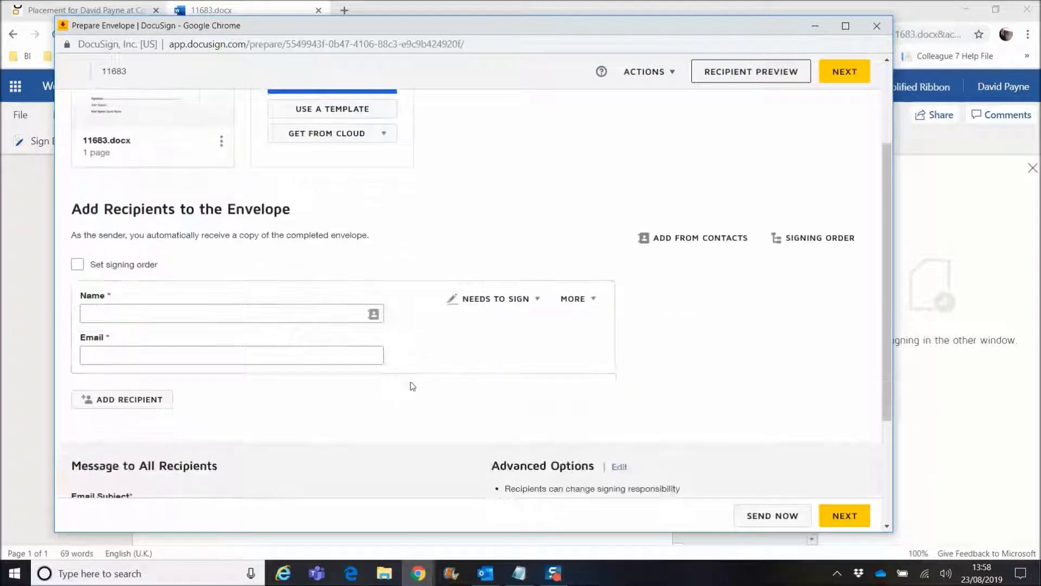
click(155, 312)
text(Da)
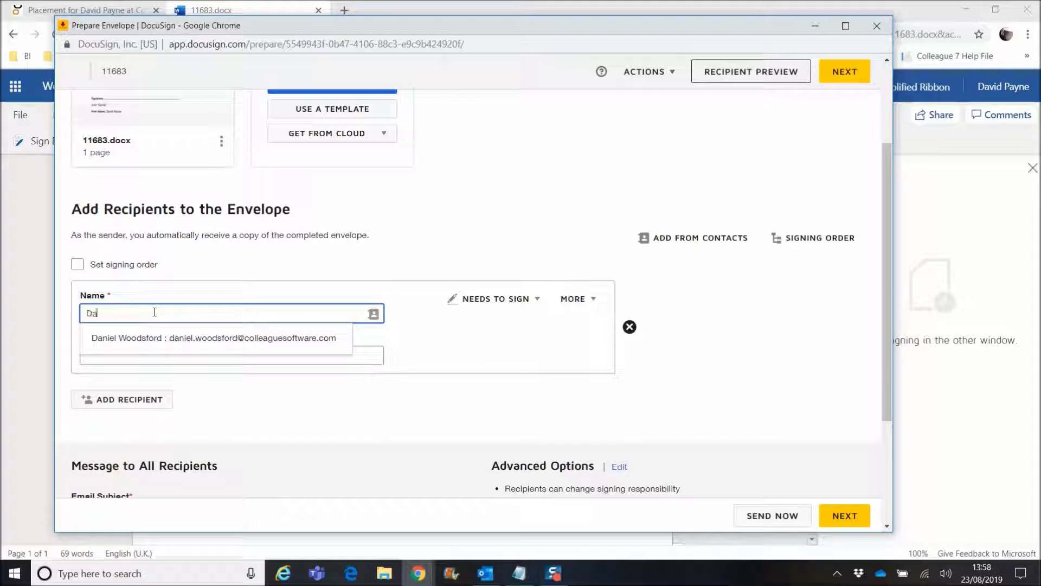
text(vid)
click(170, 339)
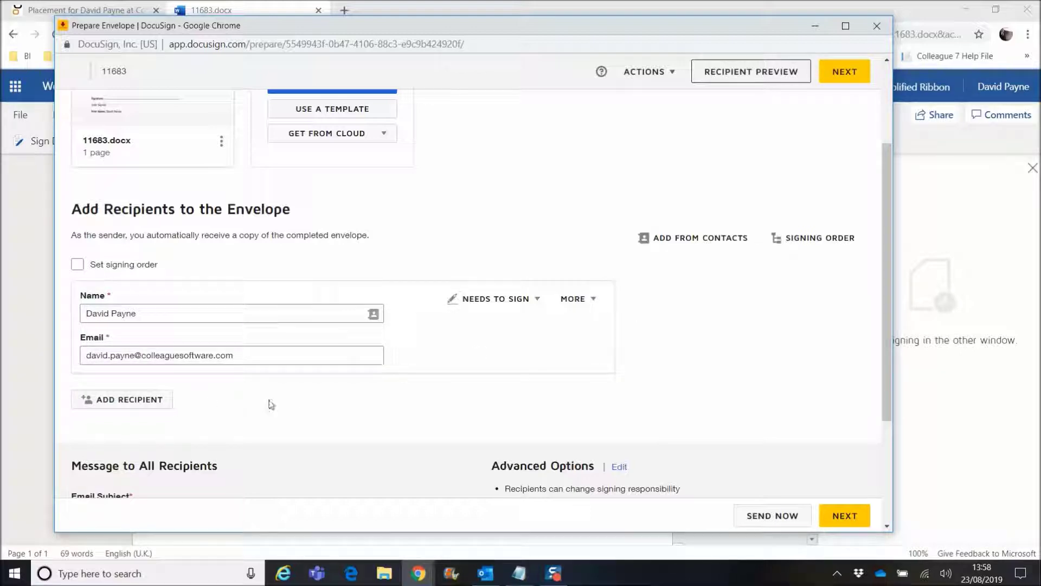
Enter "Please sign" as both the email subject and message, and continue to placing the envelope's fields
scroll(301, 409, down, 3)
double_click(135, 375)
text(Please sign)
click(140, 448)
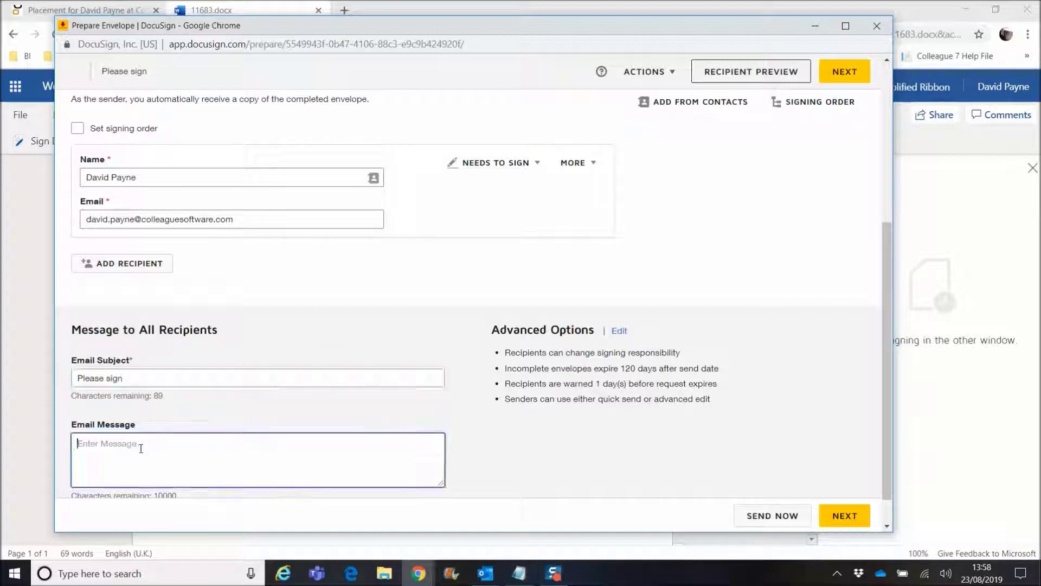
text(Please sign)
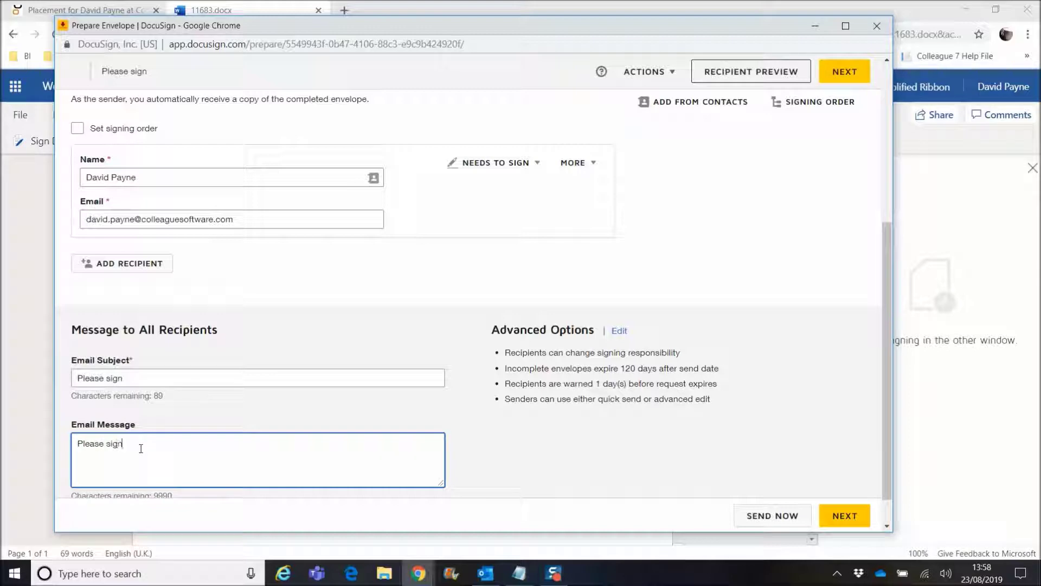
click(568, 457)
scroll(814, 151, up, 5)
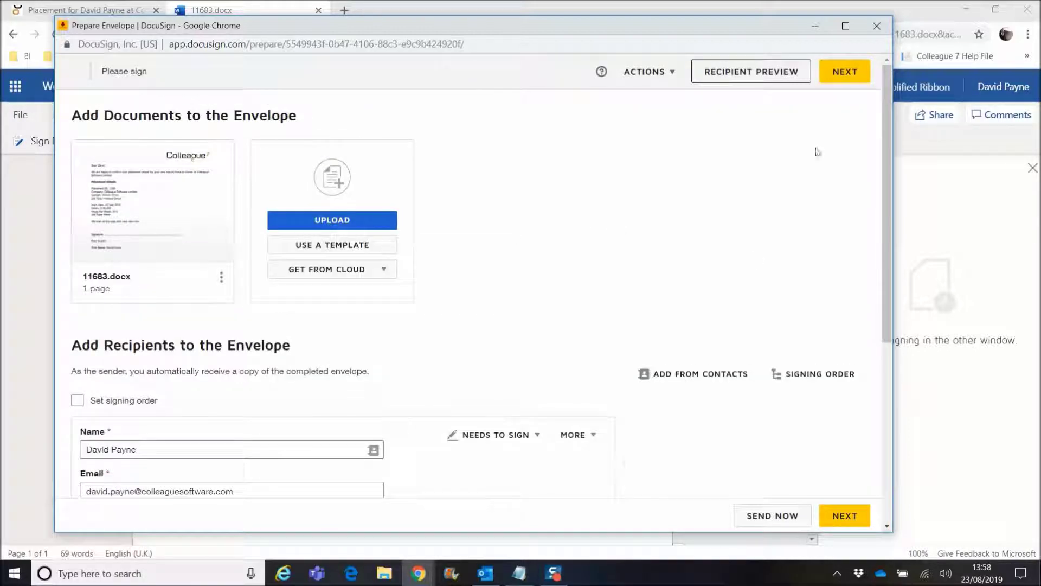
click(844, 72)
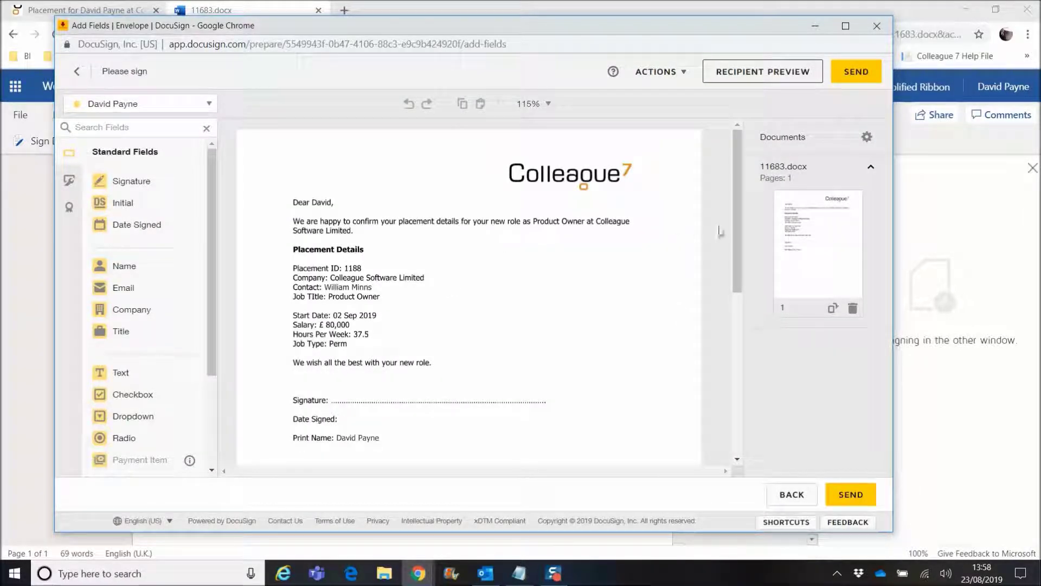
Place a Signature field on the signature line and a Date Signed field beside its label, and send the envelope
drag(736, 216, 734, 309)
scroll(734, 310, up, 4)
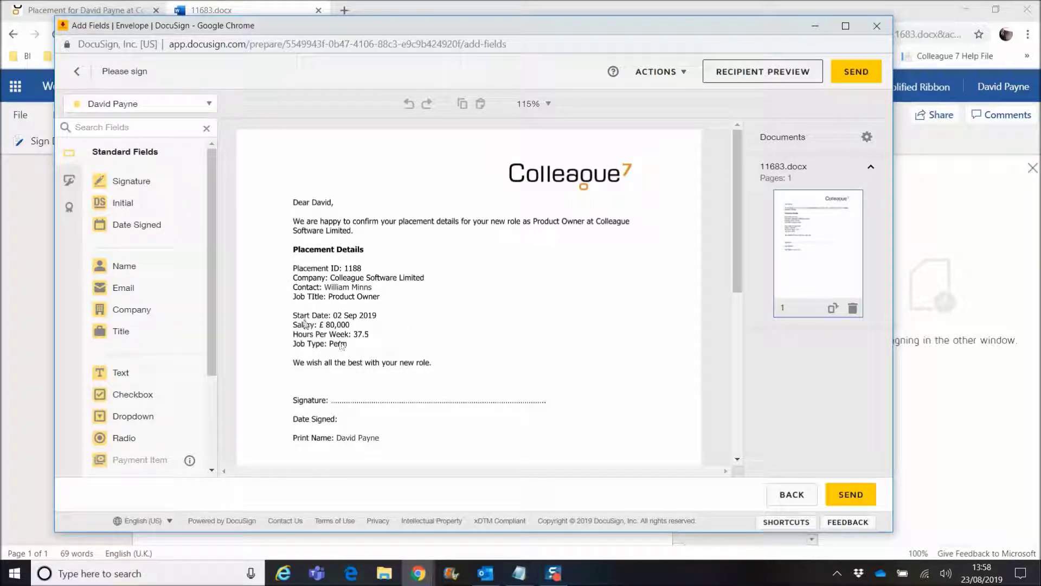
mouse_move(116, 187)
mouse_down()
mouse_move(162, 196)
mouse_move(351, 383)
mouse_up()
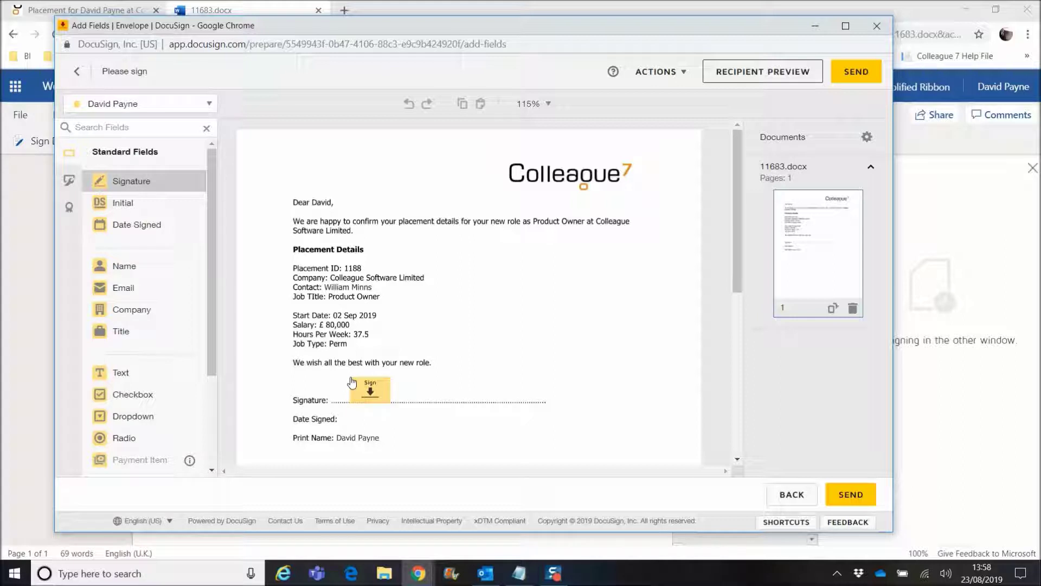
drag(130, 225, 350, 422)
click(617, 420)
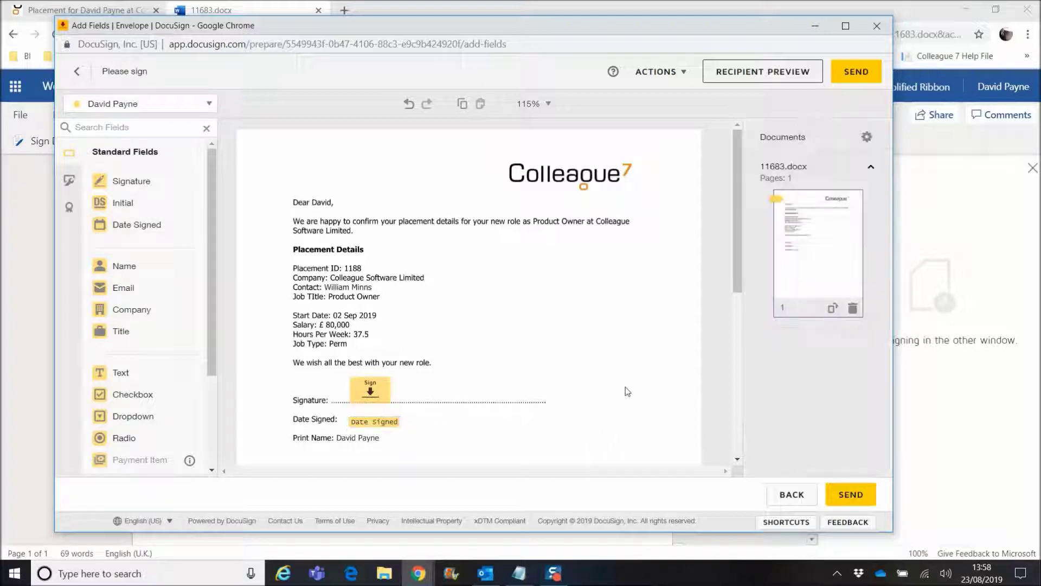
click(853, 78)
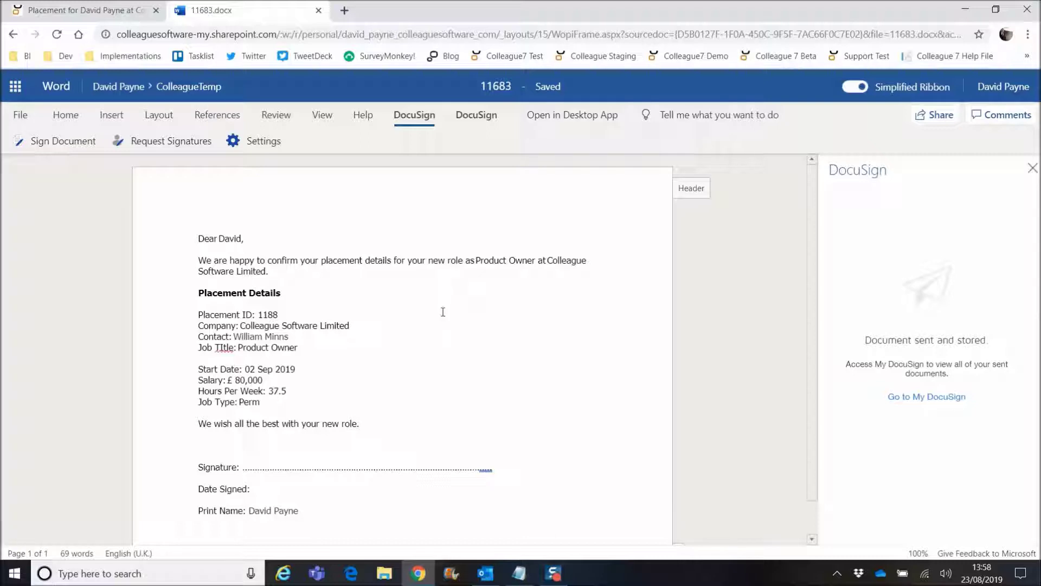
Close the Word document and check the Original Contract 230819 preview among the placement's documents in Colleague 7
click(319, 11)
click(971, 207)
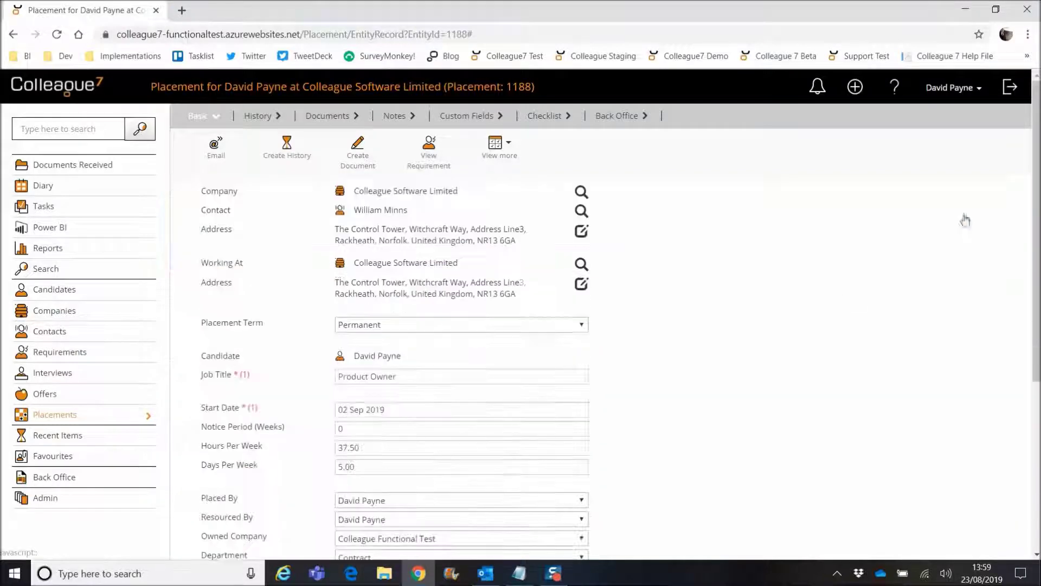
click(327, 117)
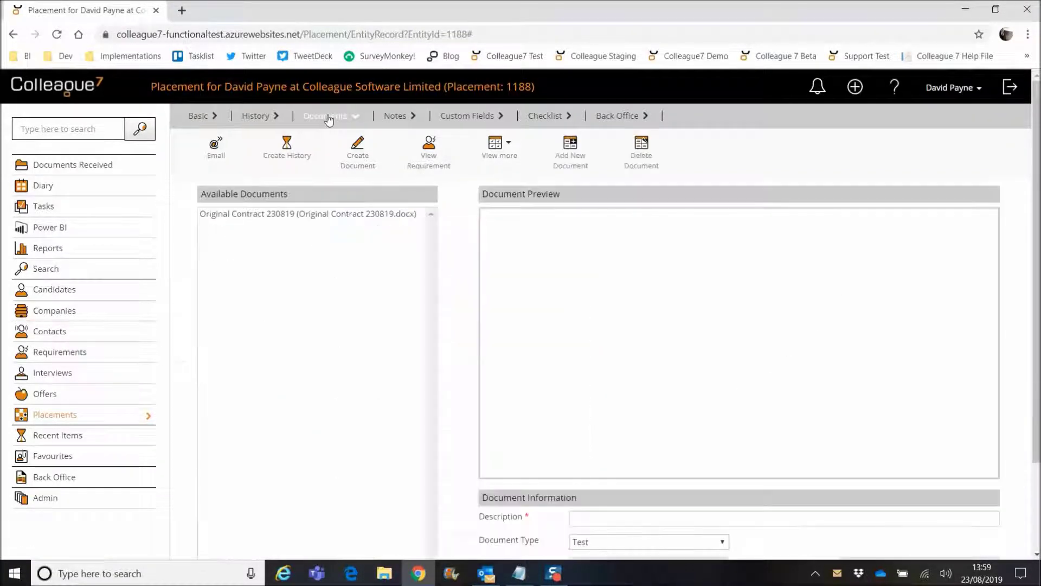
click(333, 214)
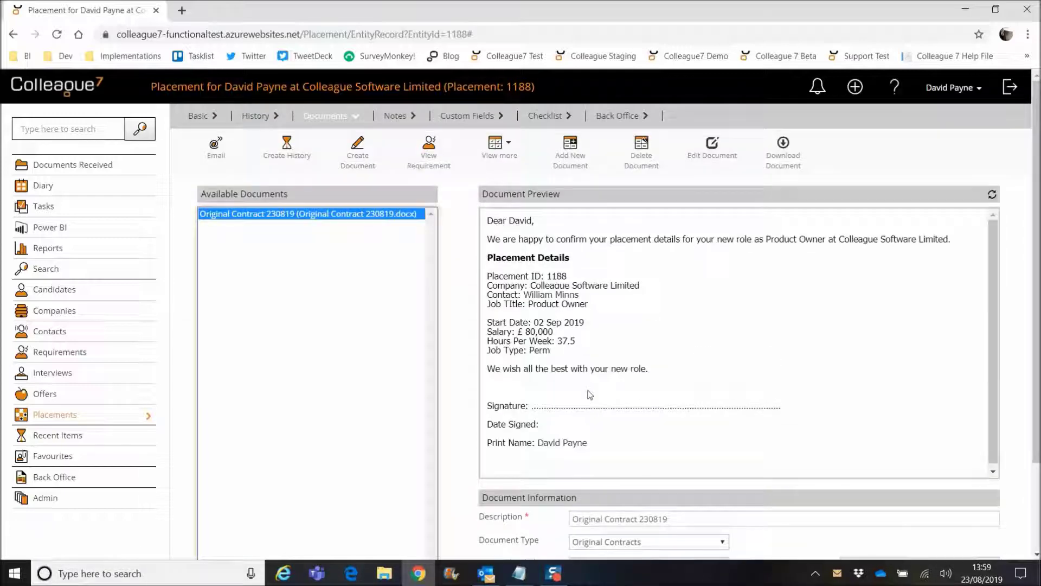
click(197, 117)
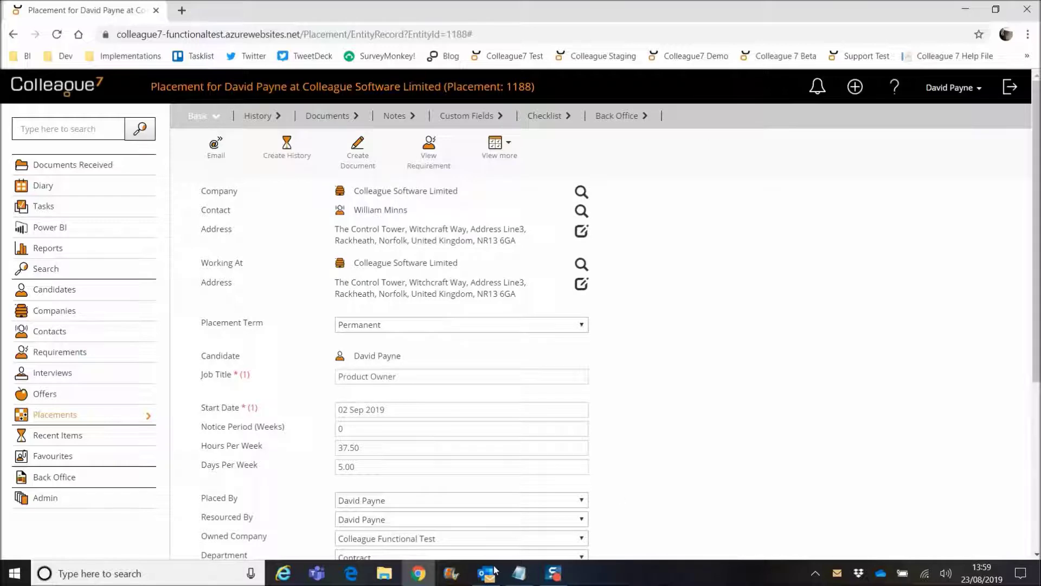
Switch to Outlook, open the DocuSign "Please sign" email and open its document for review
click(491, 572)
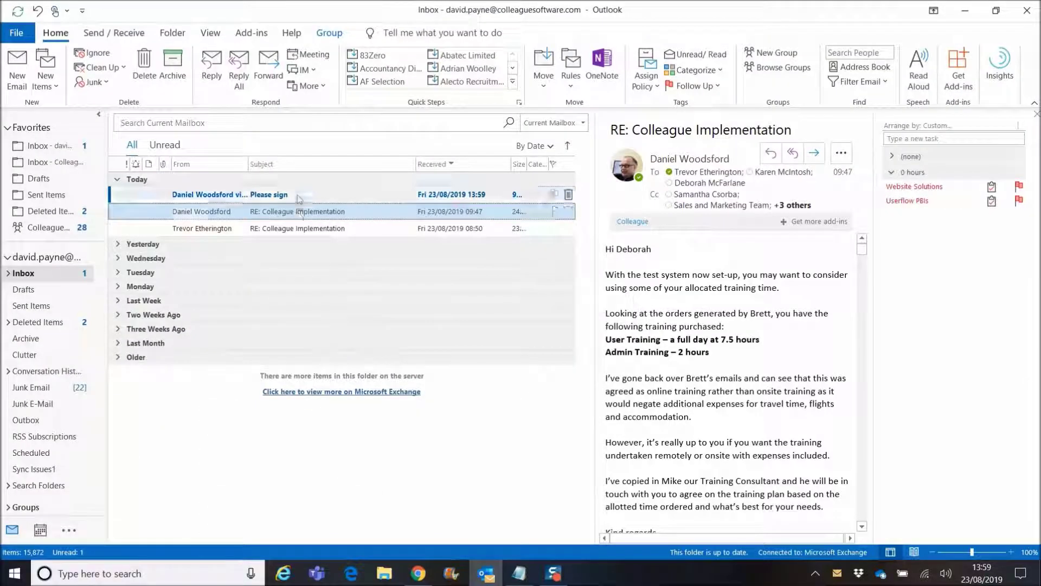
click(297, 194)
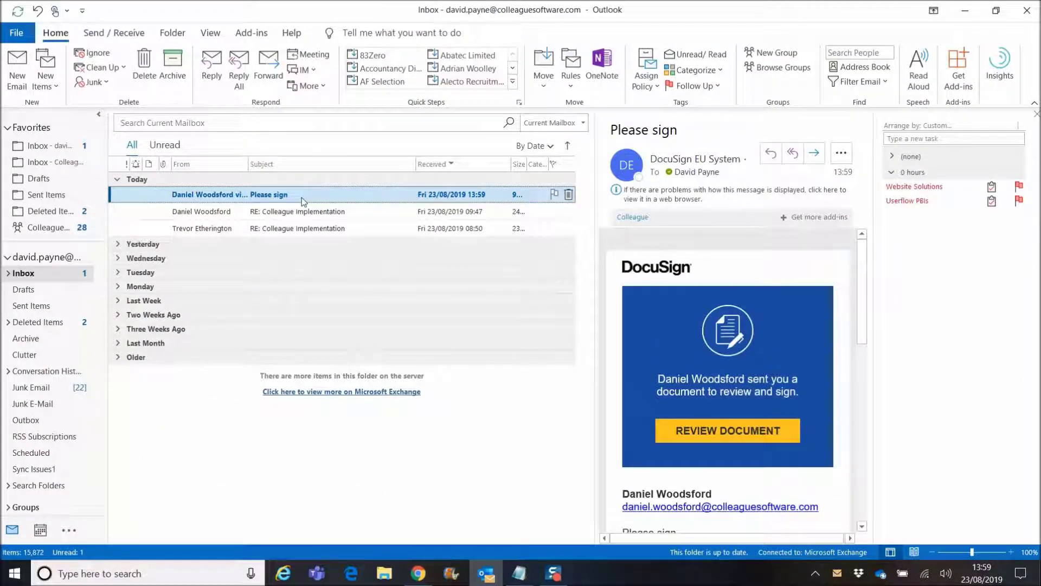
double_click(317, 196)
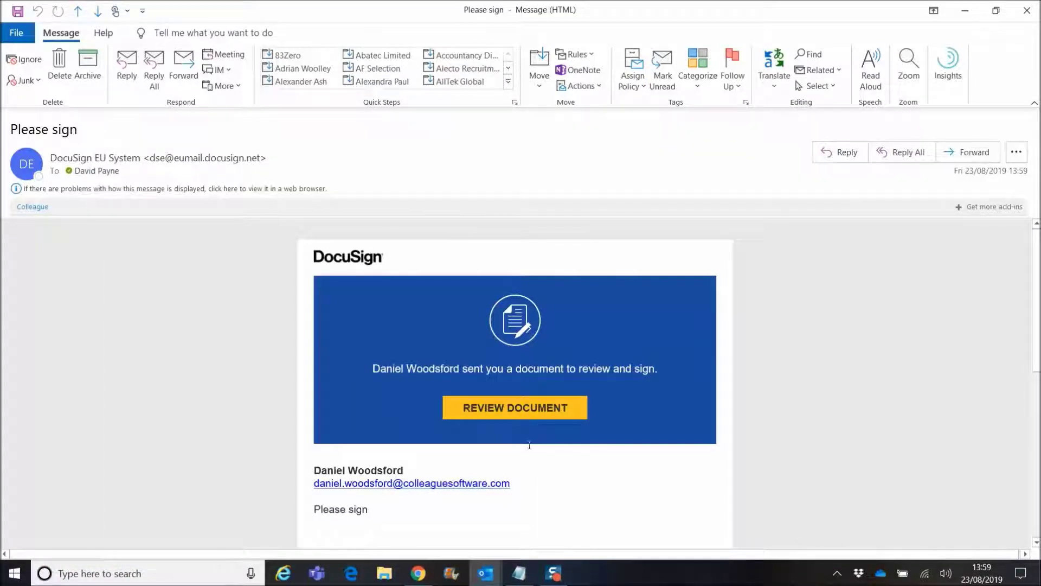
click(521, 413)
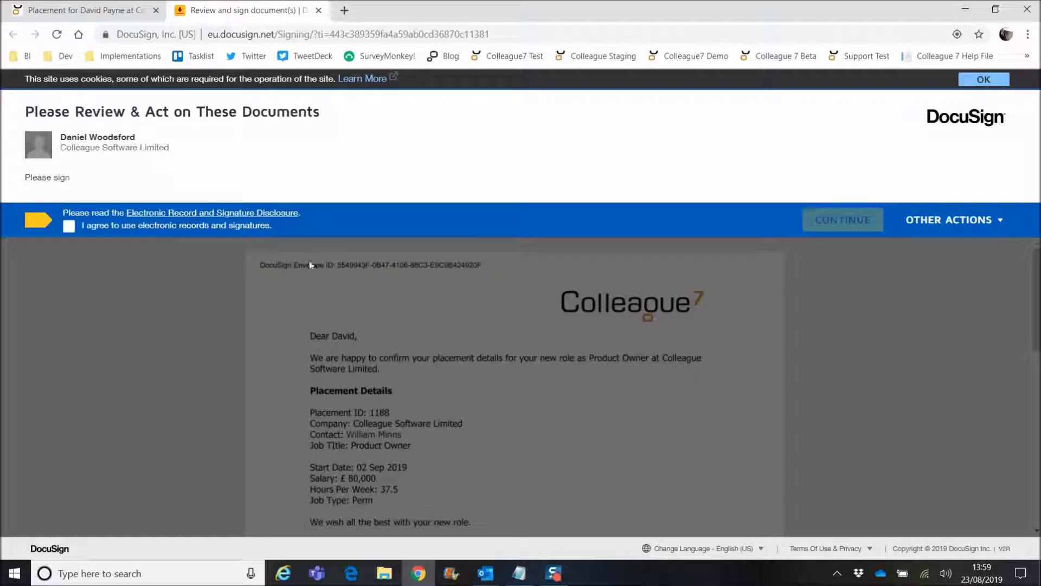
Agree to use electronic records and signatures, and sign the contract on its signature line
click(69, 227)
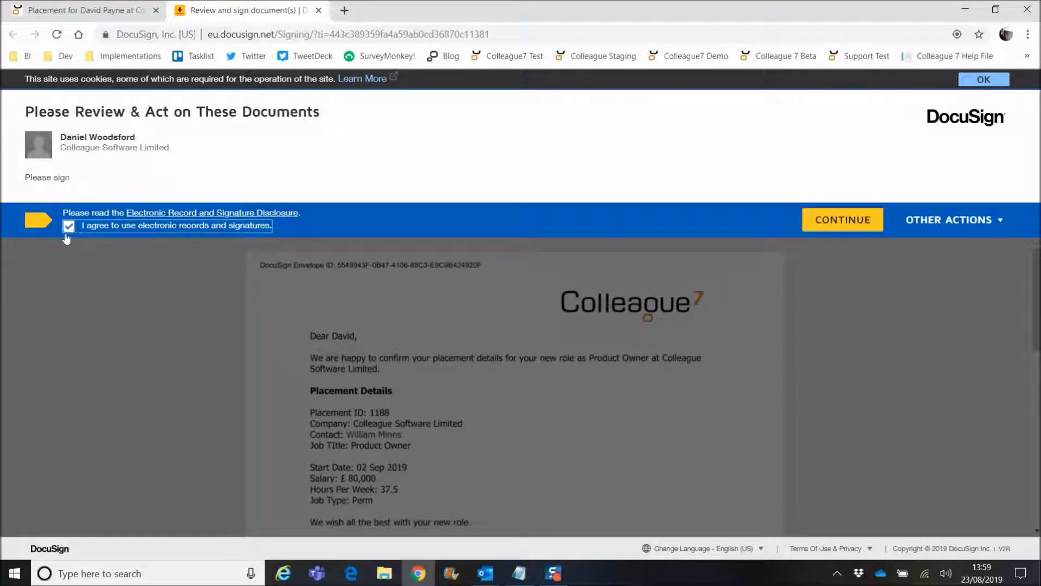
click(843, 220)
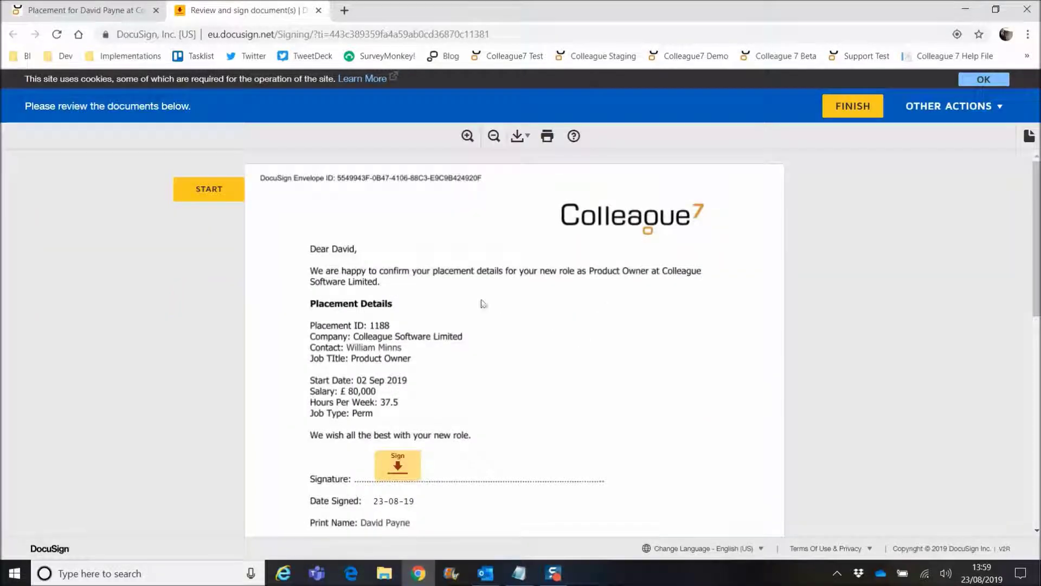
click(398, 471)
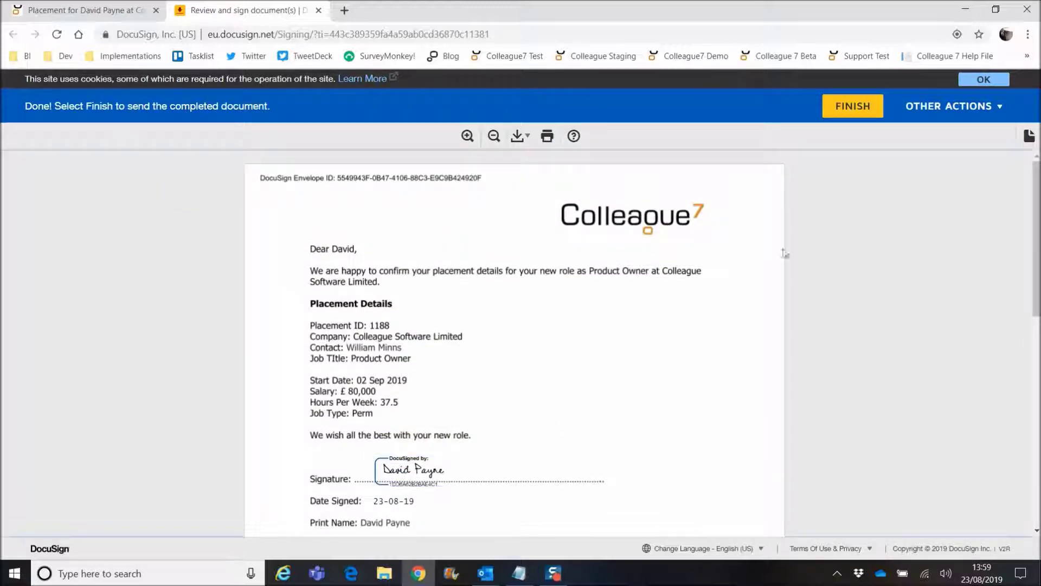
Finish signing the document, decline logging in to DocuSign, and close the signing page
click(856, 107)
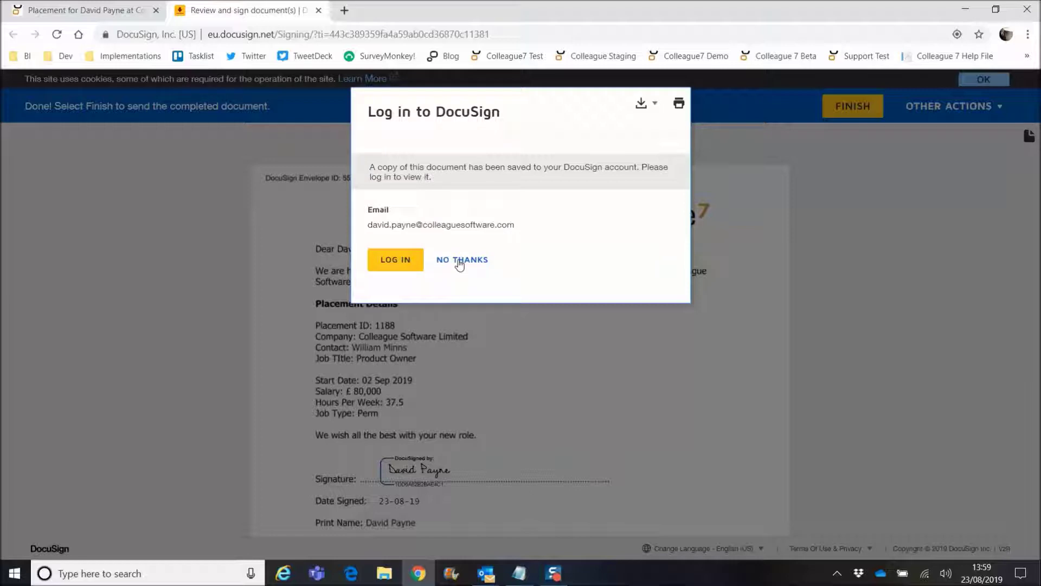
click(460, 263)
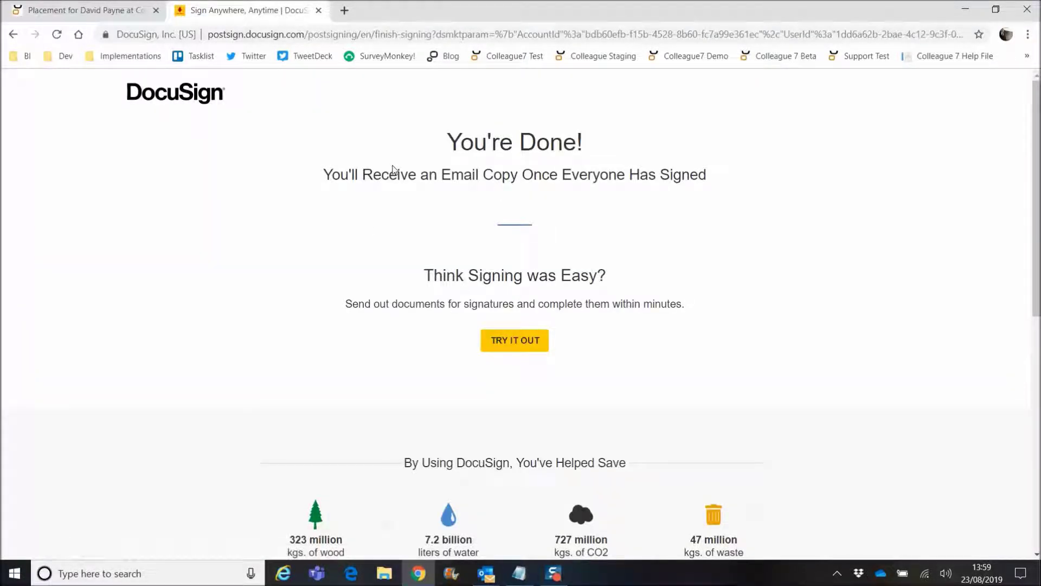
click(319, 12)
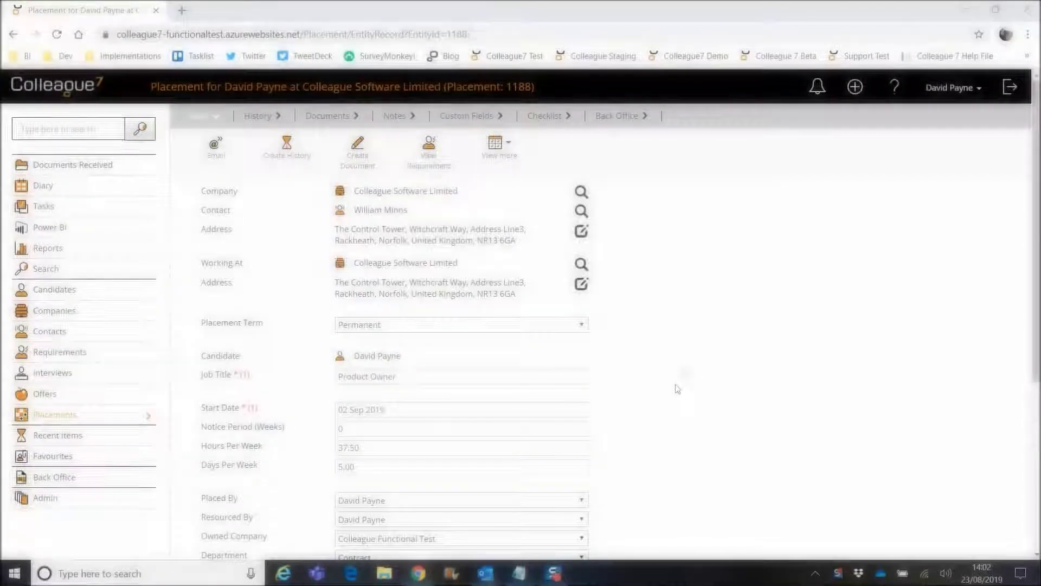
Switch to Outlook, review the "Completed: Please sign" email with its 11683.docx.pdf attachment, and close the message
mouse_move(484, 576)
click(534, 524)
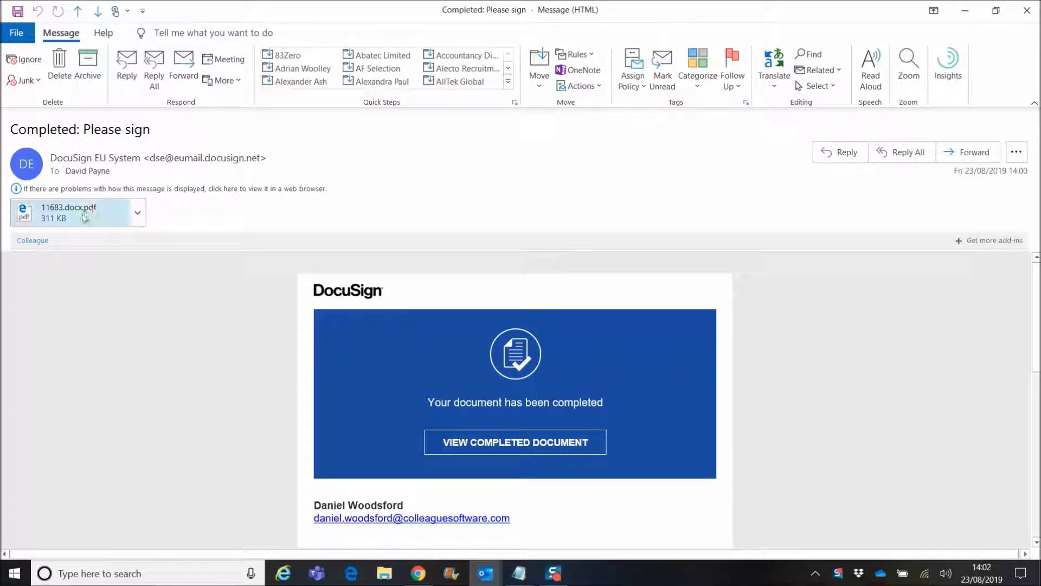
scroll(280, 372, down, 1)
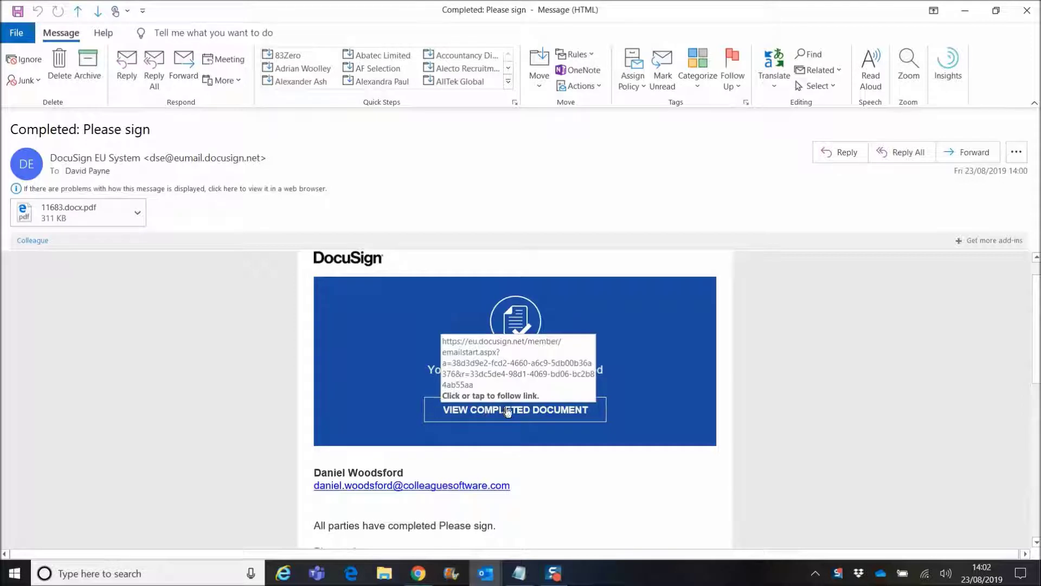
scroll(262, 415, up, 1)
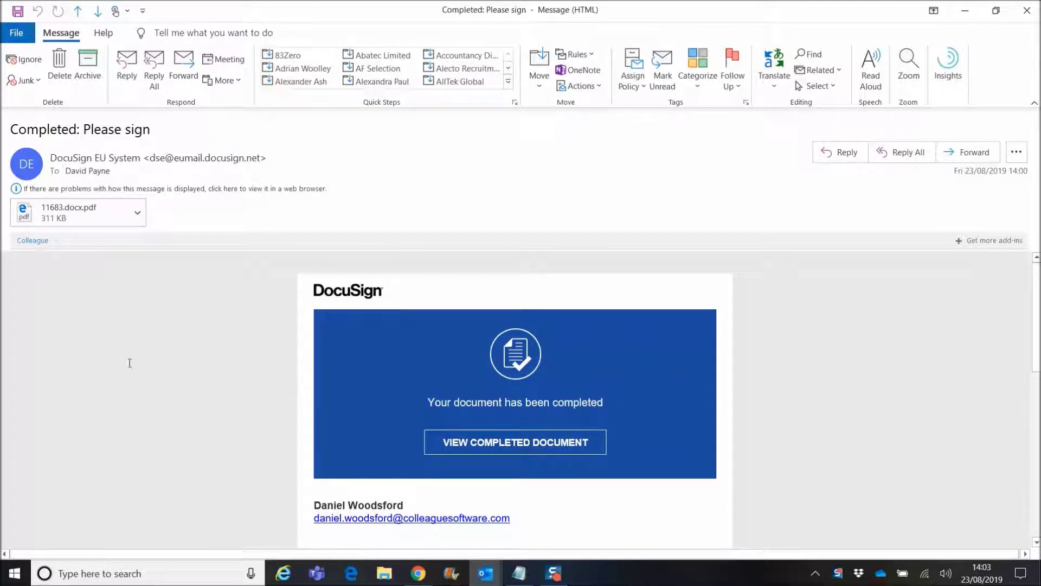
click(1027, 10)
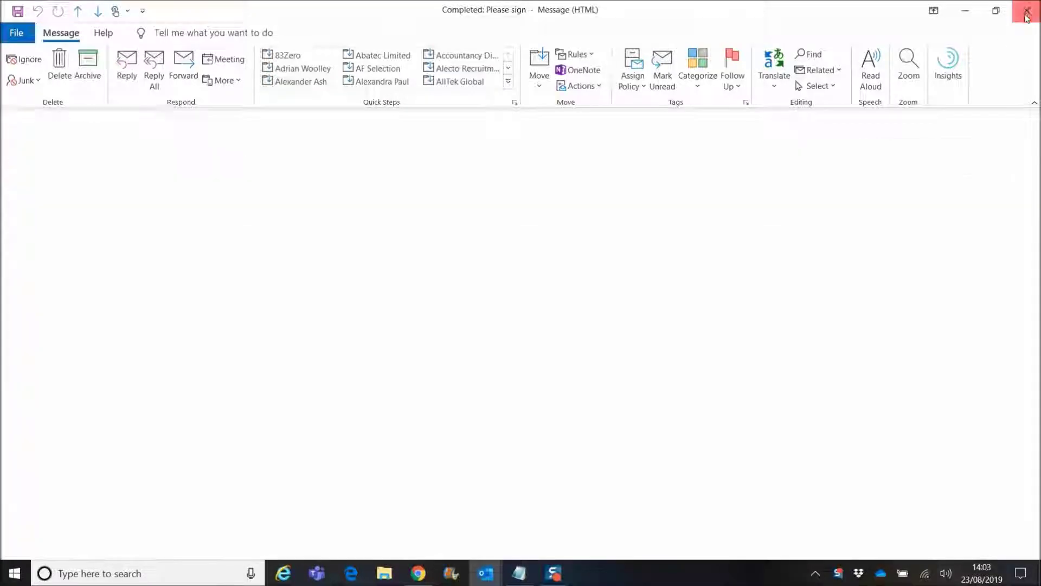
Return to Colleague 7 and open the "Completed: Please sign" email among the received documents
click(855, 87)
click(714, 286)
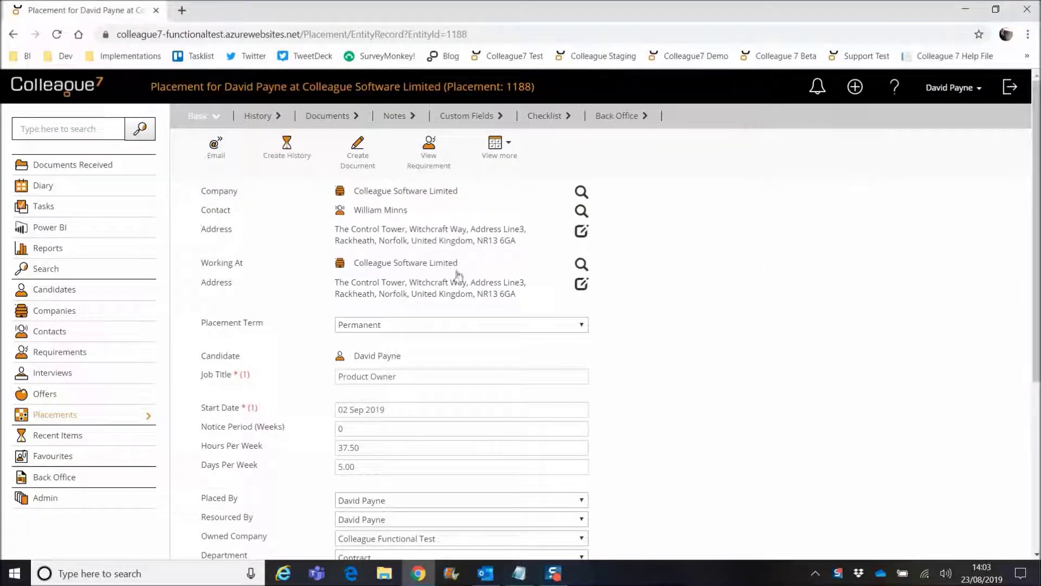
click(67, 164)
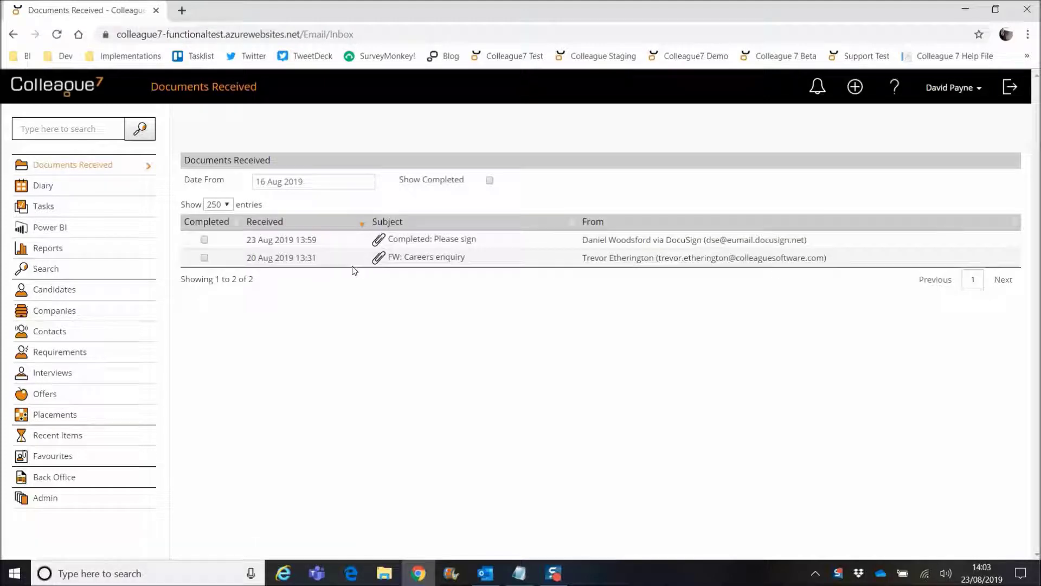
click(483, 241)
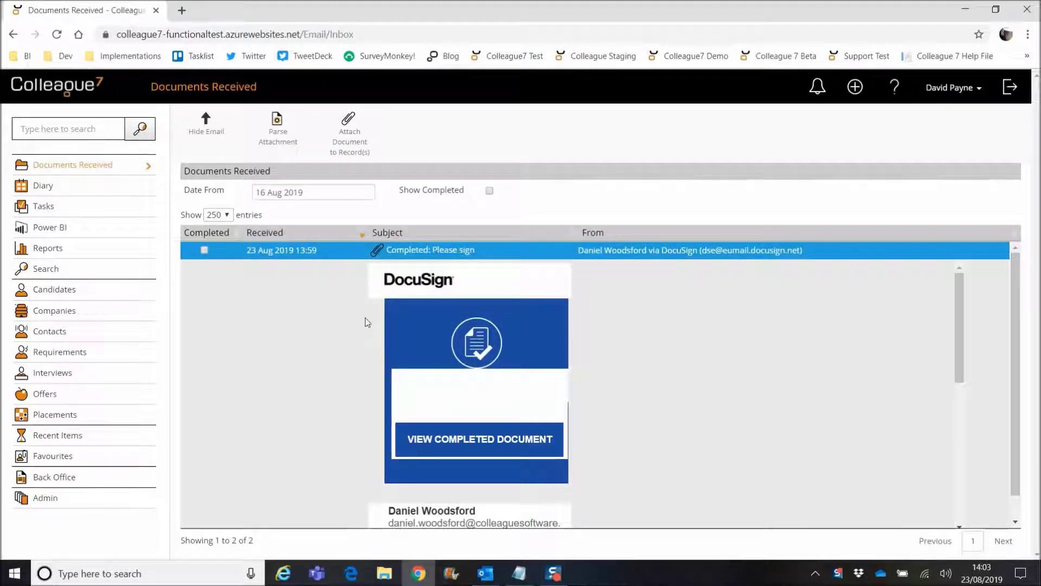
Start attaching the email's document to a record, search for 1188, and select the matching placement
click(350, 138)
click(386, 236)
text(1188)
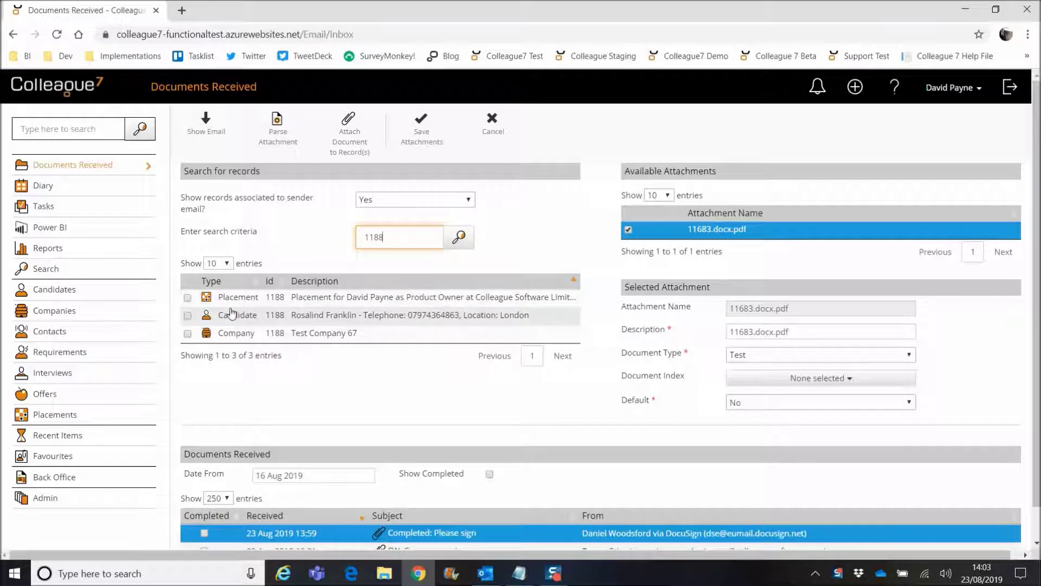
click(244, 299)
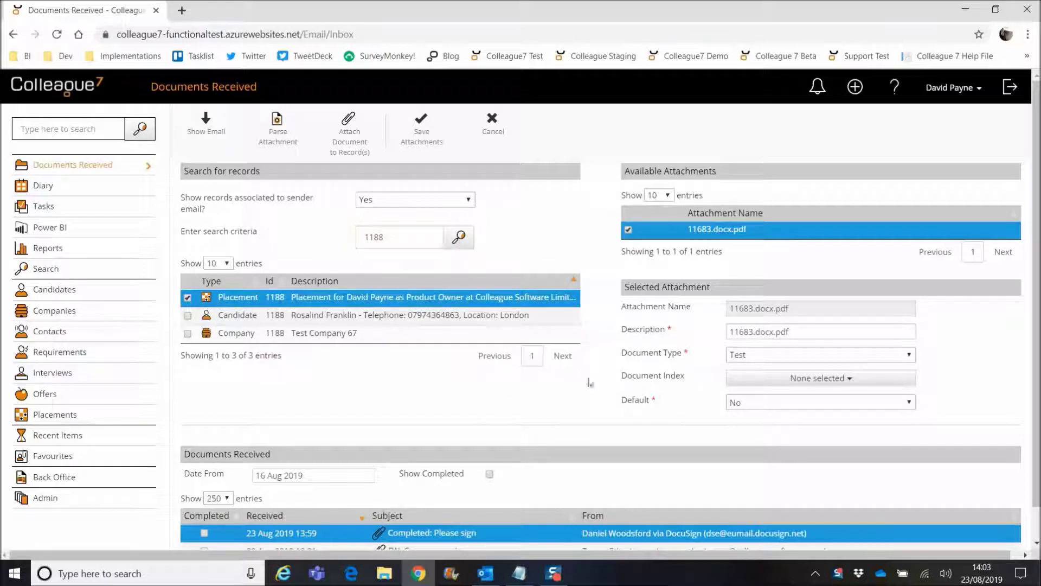
Set the attachment's document type to Signed Contracts and its description to "signed-contract", and save it to the placement
click(770, 357)
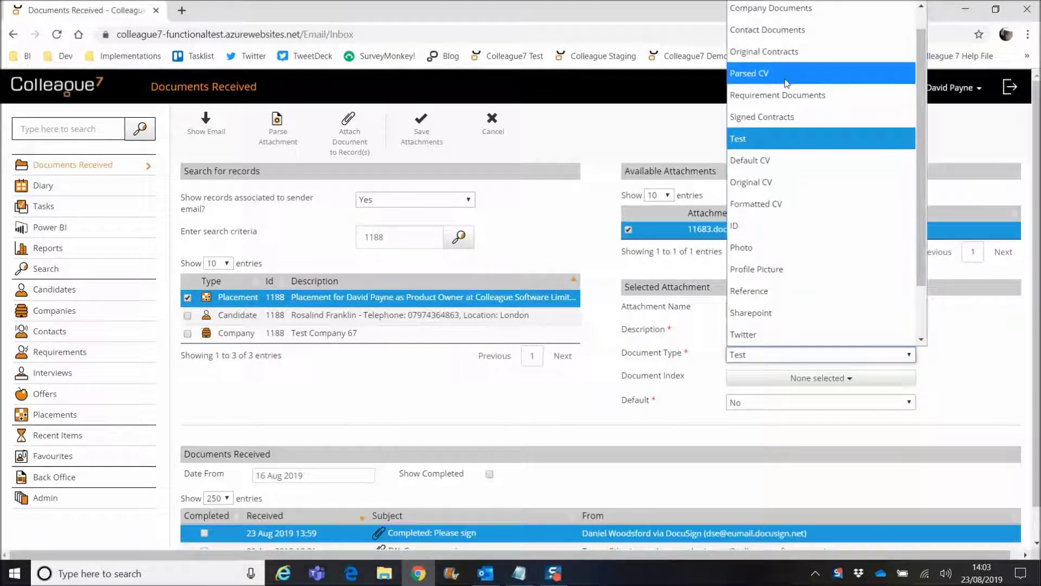
click(778, 119)
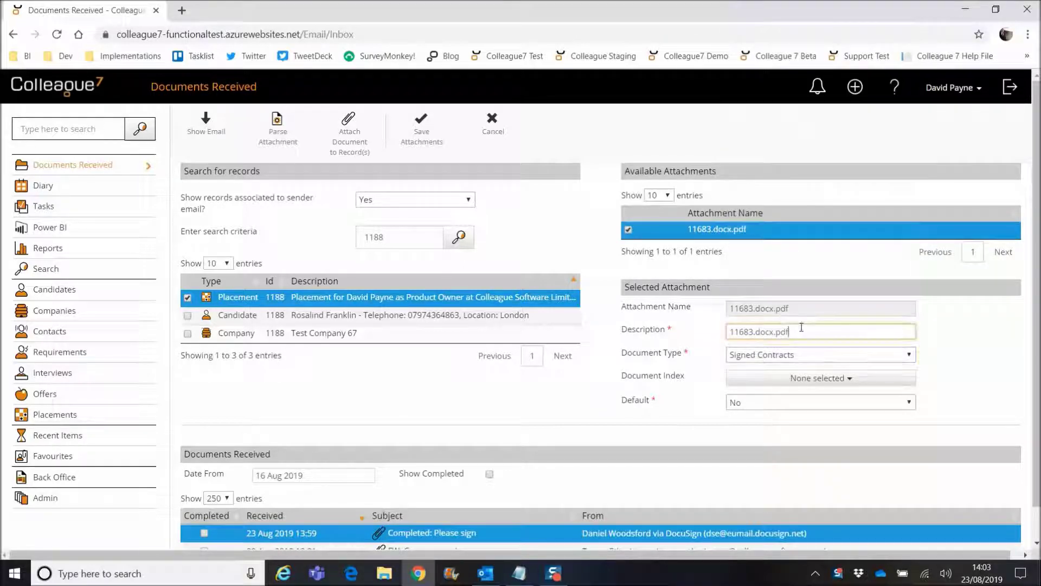
triple_click(802, 330)
text(signed)
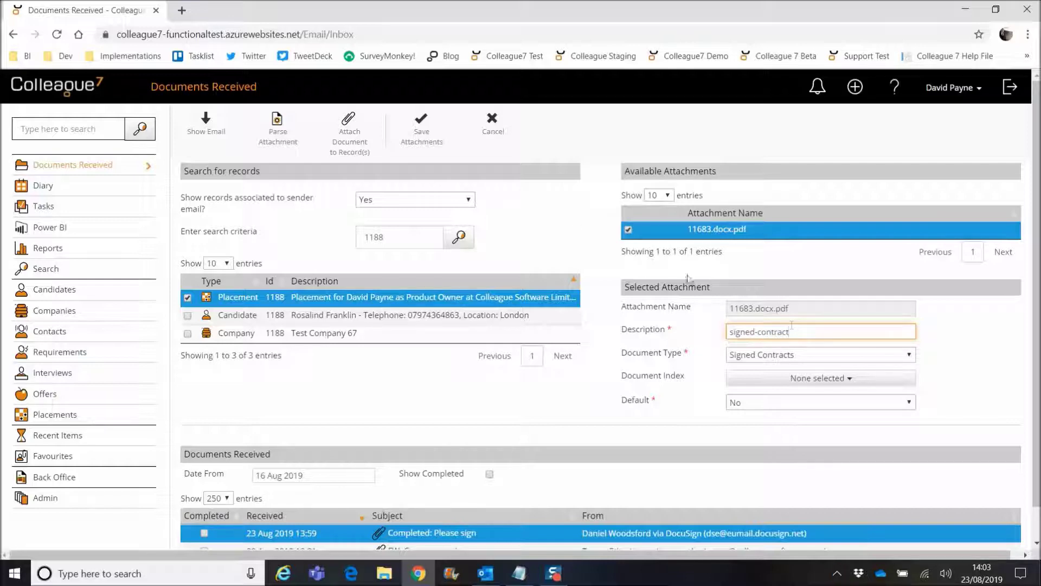
click(422, 130)
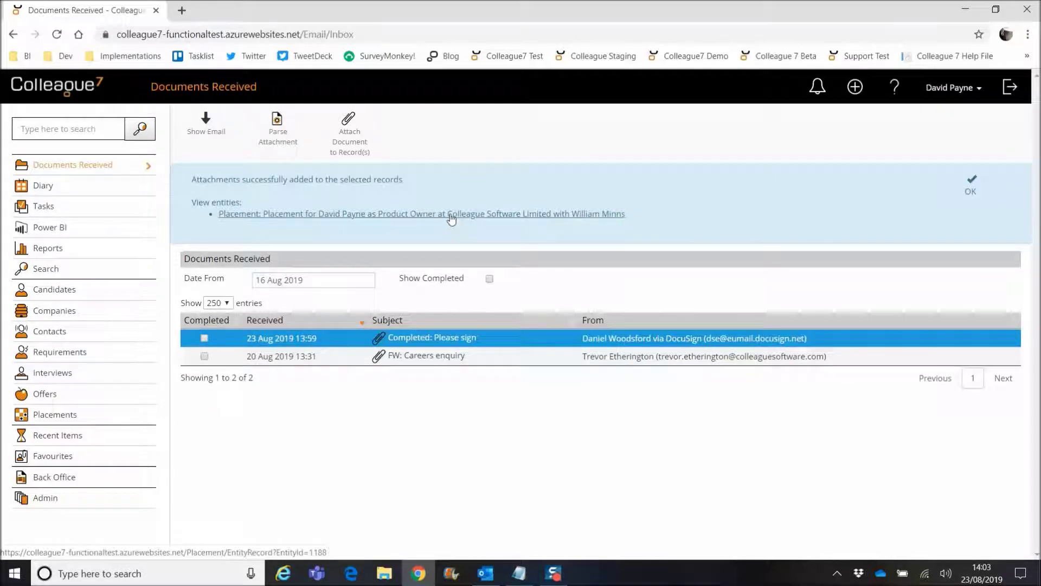
Open the placement from the attachment confirmation and preview Original Contract 230819 among its documents
click(451, 216)
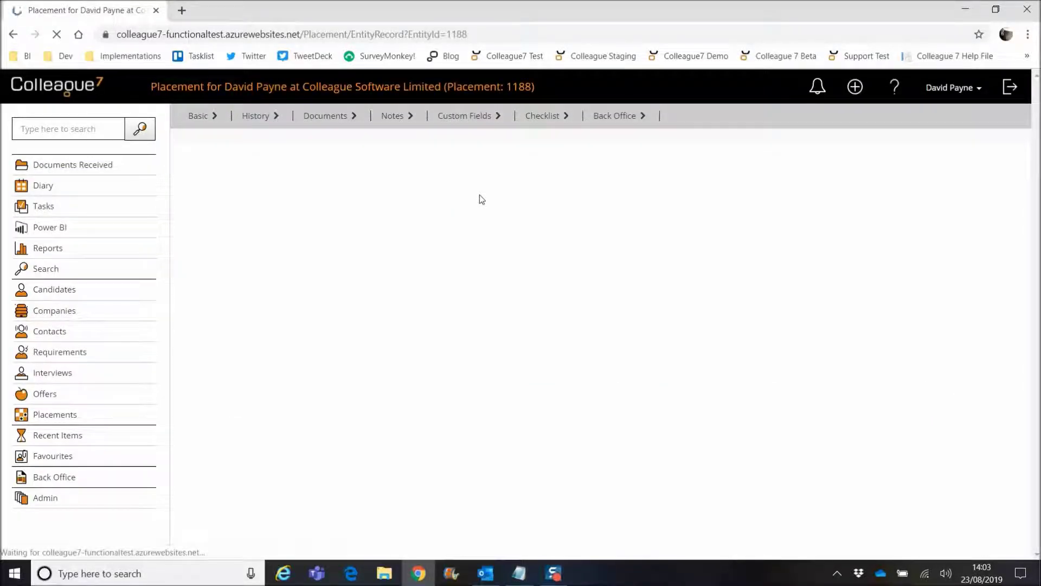
click(328, 117)
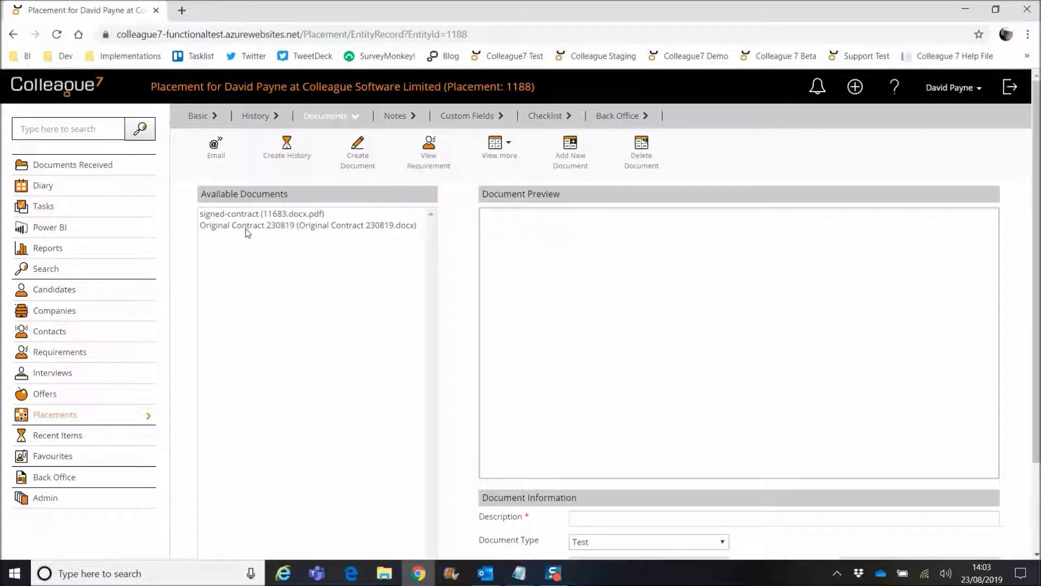
click(246, 227)
scroll(267, 228, down, 1)
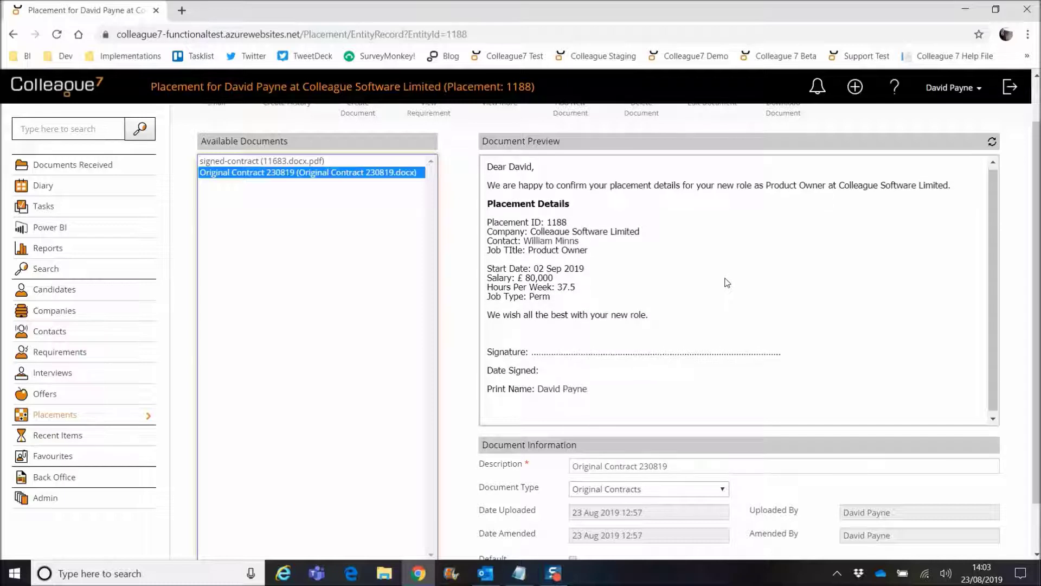
Preview the signed-contract PDF among the placement's documents and return to the placement's basic details
click(308, 161)
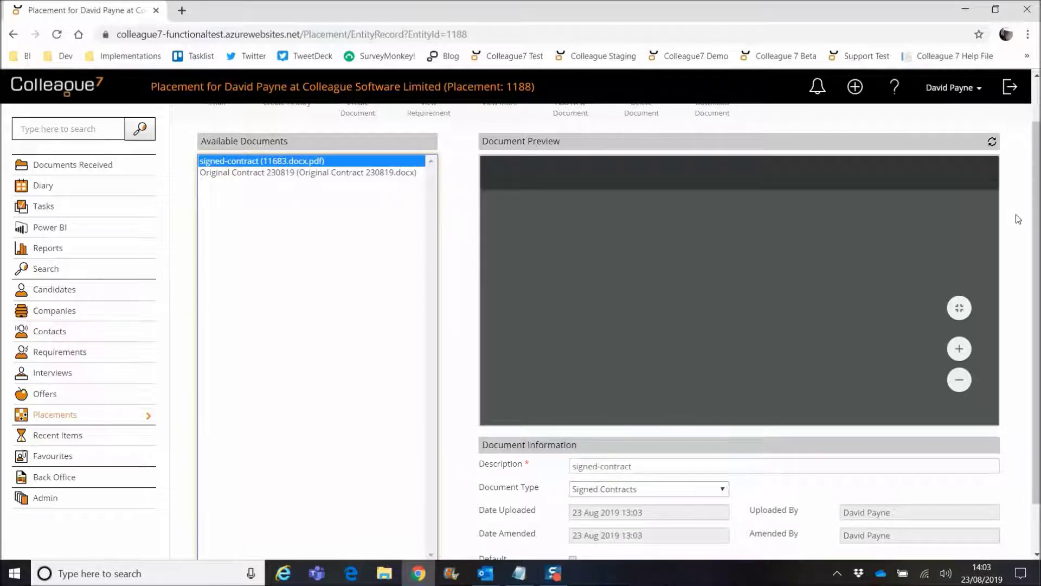
mouse_move(993, 191)
mouse_down()
mouse_move(987, 252)
mouse_move(992, 189)
mouse_up()
scroll(1016, 218, up, 1)
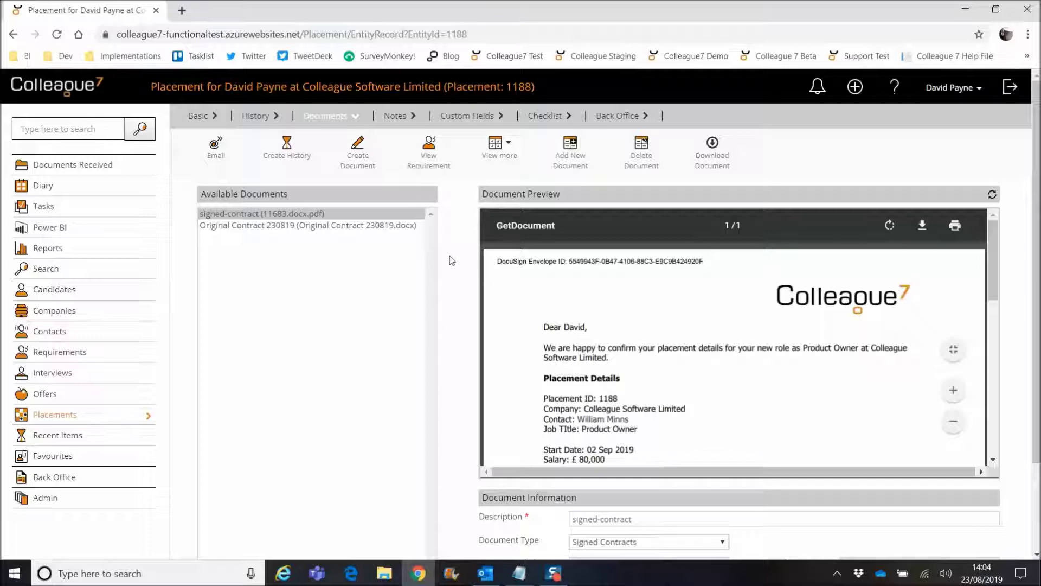
click(384, 214)
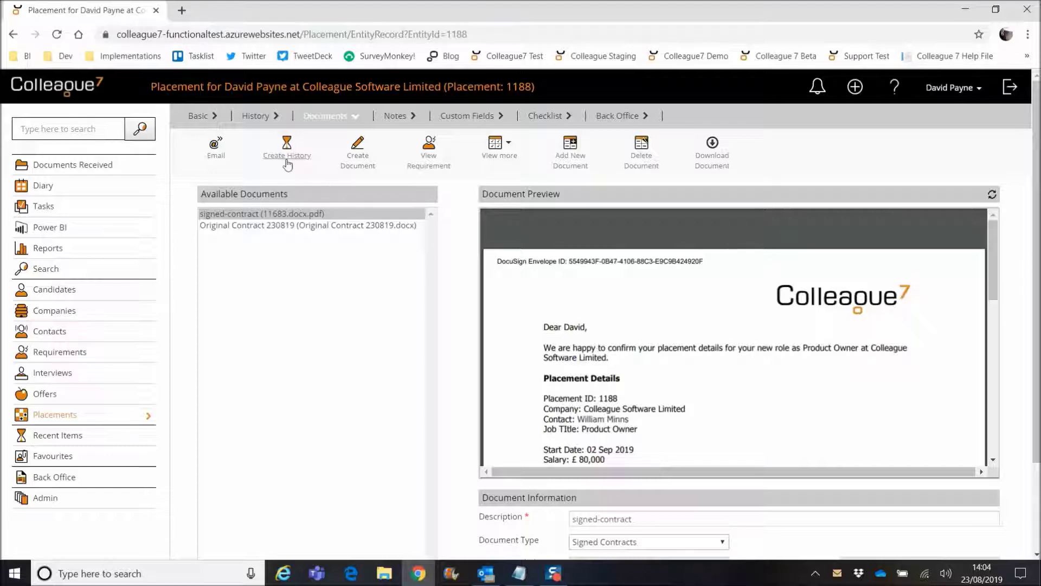
click(197, 119)
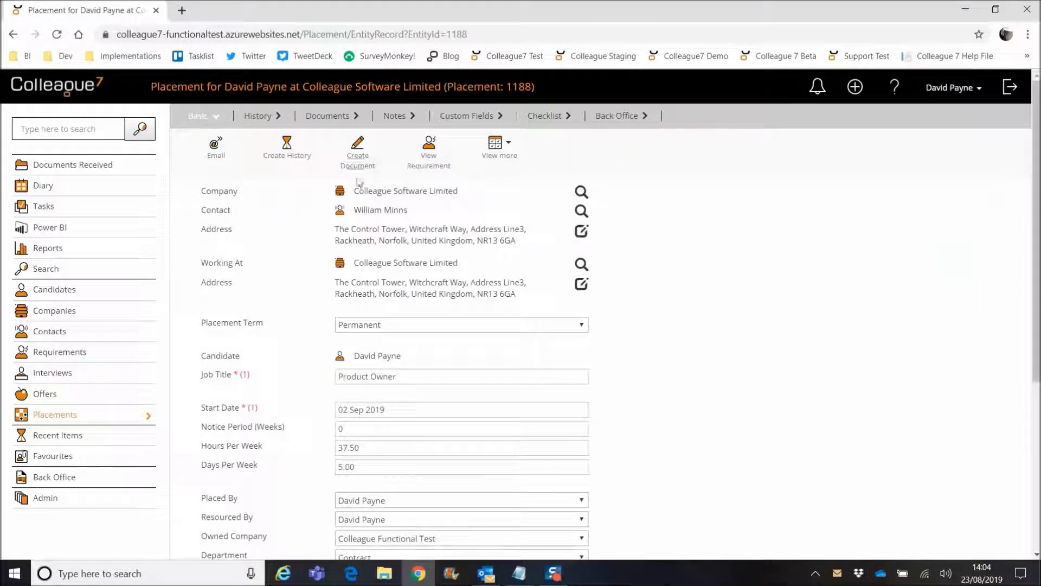